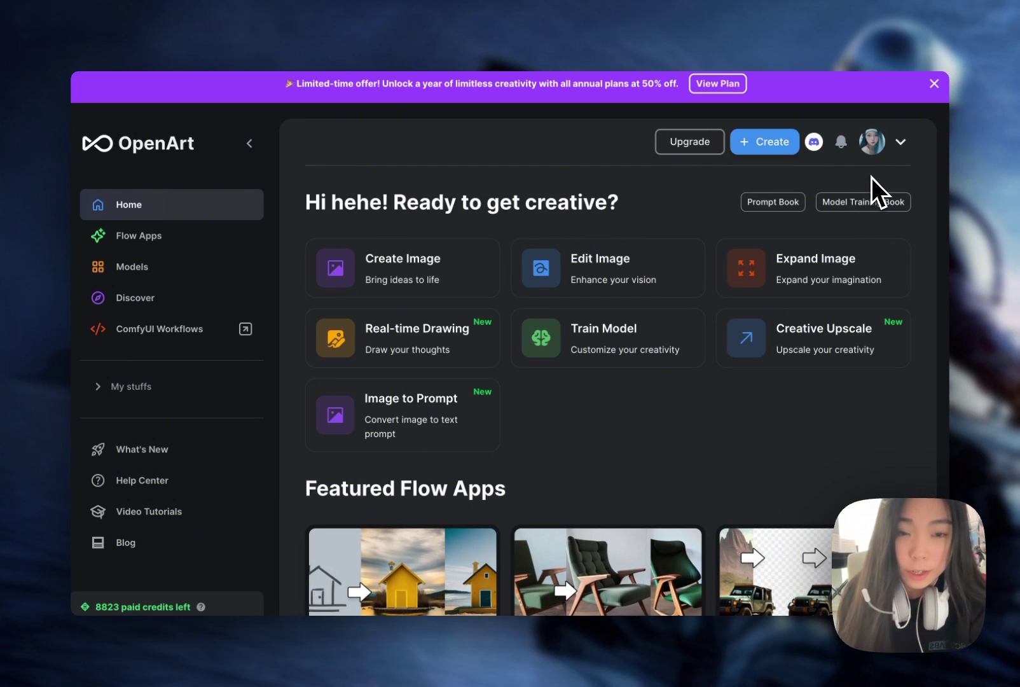
- Open the Model Training Book and page through to slide 27, Keys to train a good style model
click(899, 215)
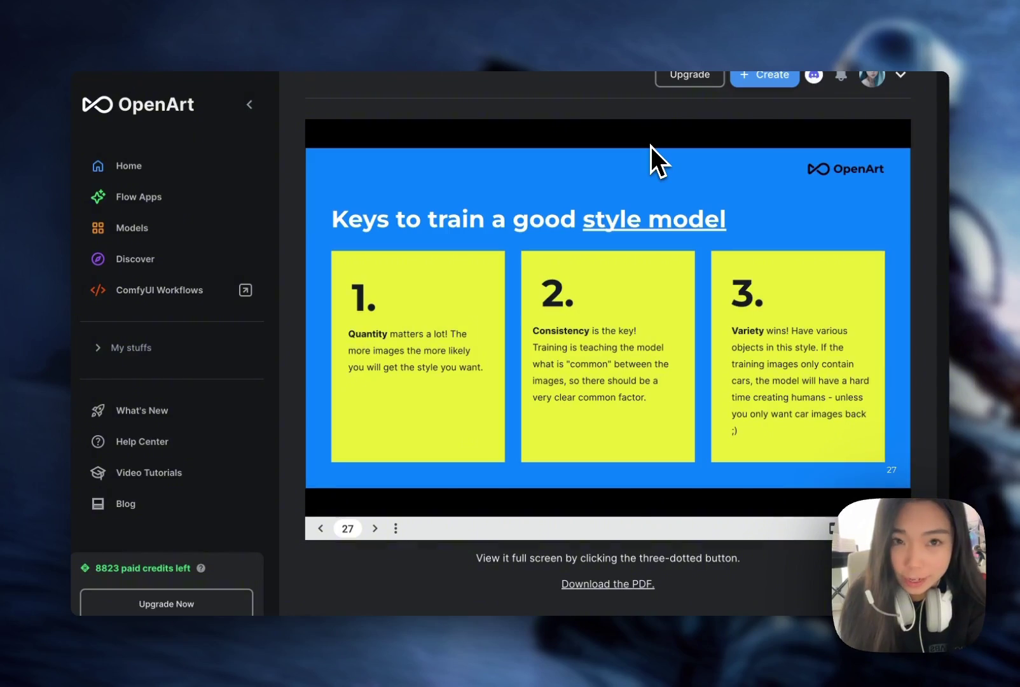
- Scroll through the Journal-style black-and-white character illustrations in Icons8 Ouch
scroll(600, 266, down, 10)
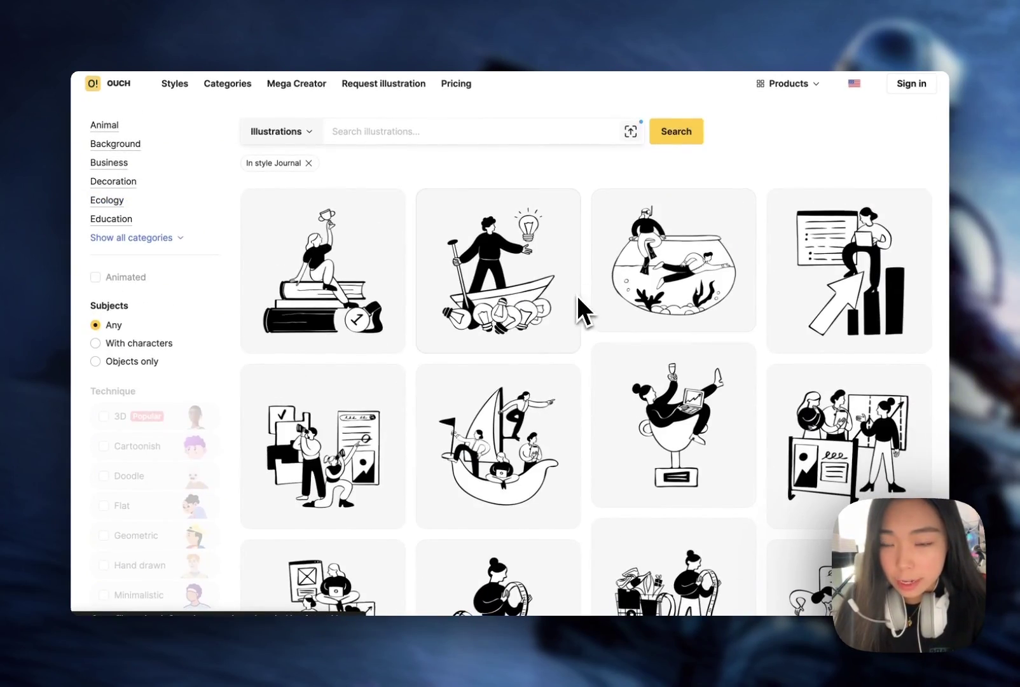
scroll(582, 305, down, 7)
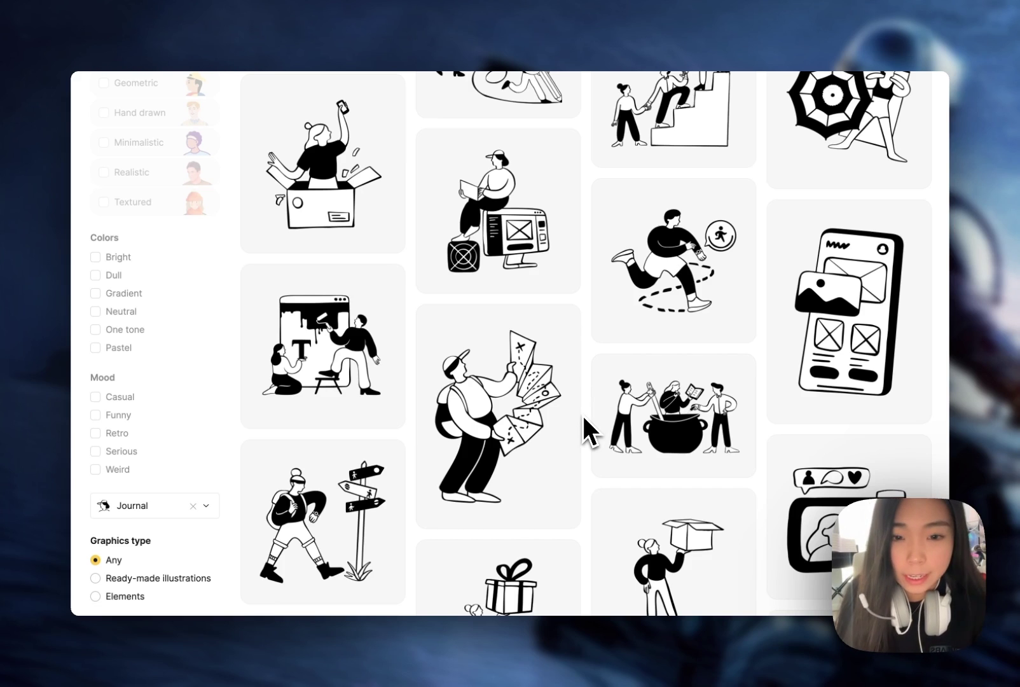
scroll(578, 394, down, 2)
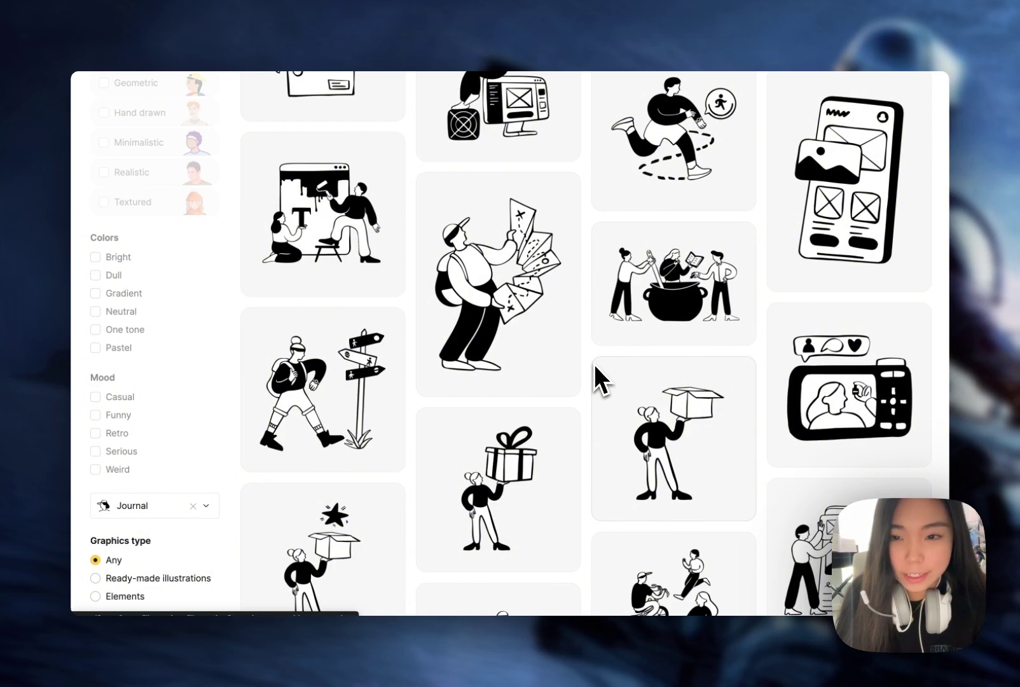
scroll(687, 312, down, 10)
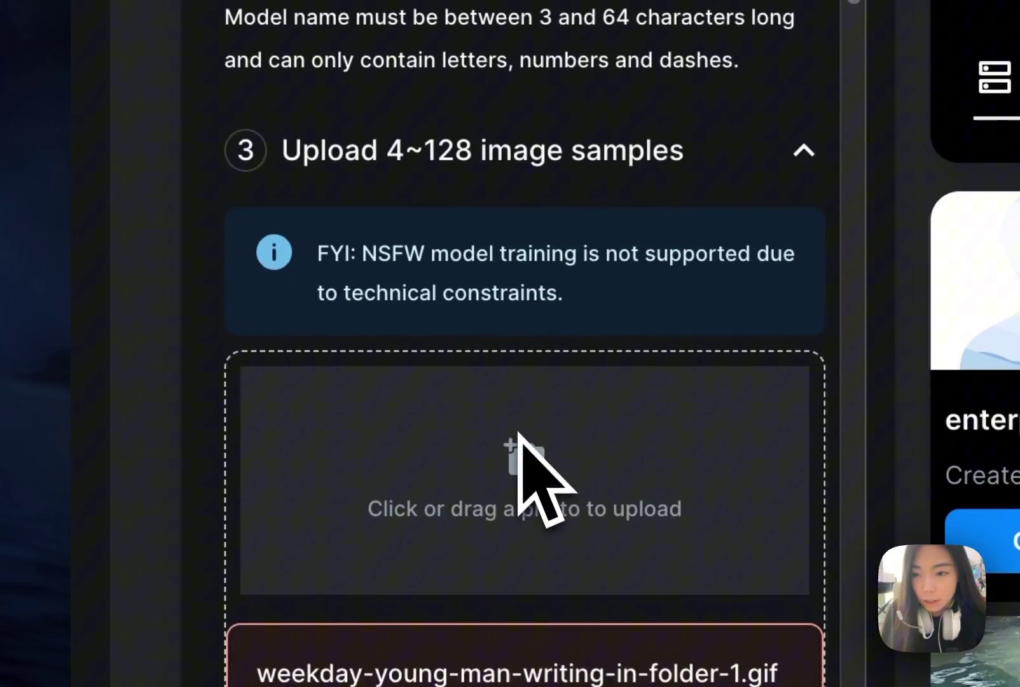
- Name the Style model 'bnw work' and start training it on the uploaded black-and-white images
scroll(540, 478, down, 10)
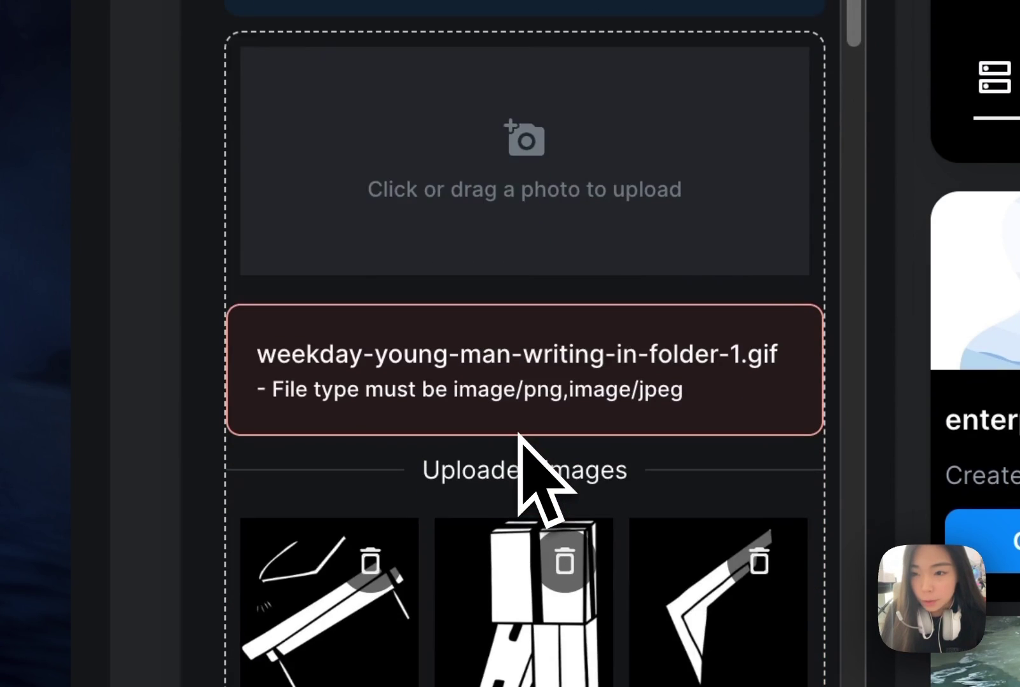
scroll(759, 267, down, 3)
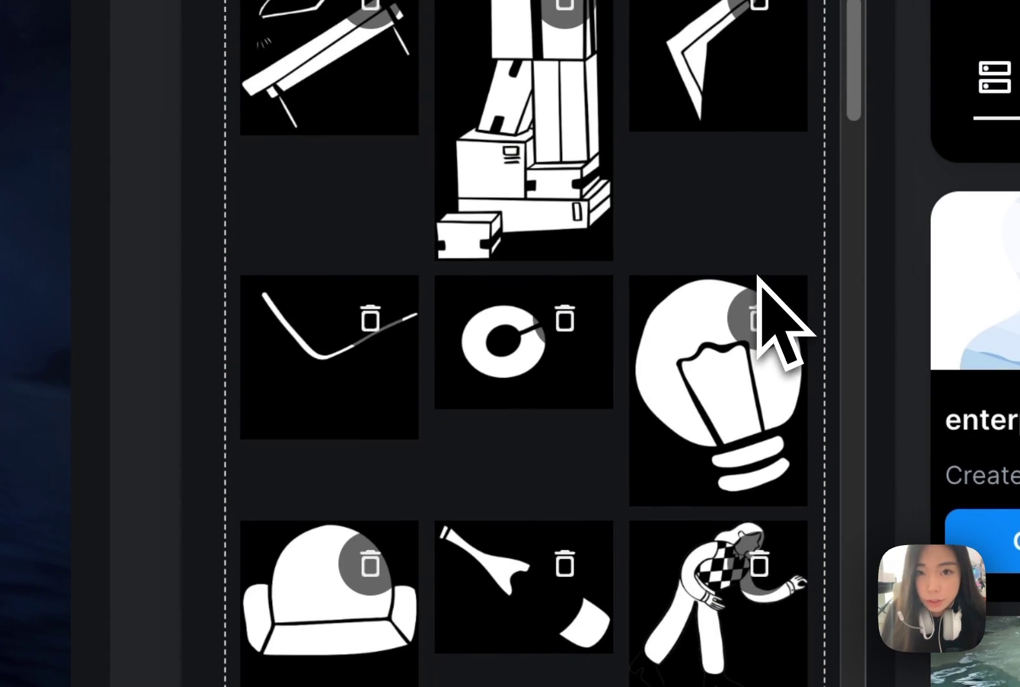
scroll(774, 89, up, 10)
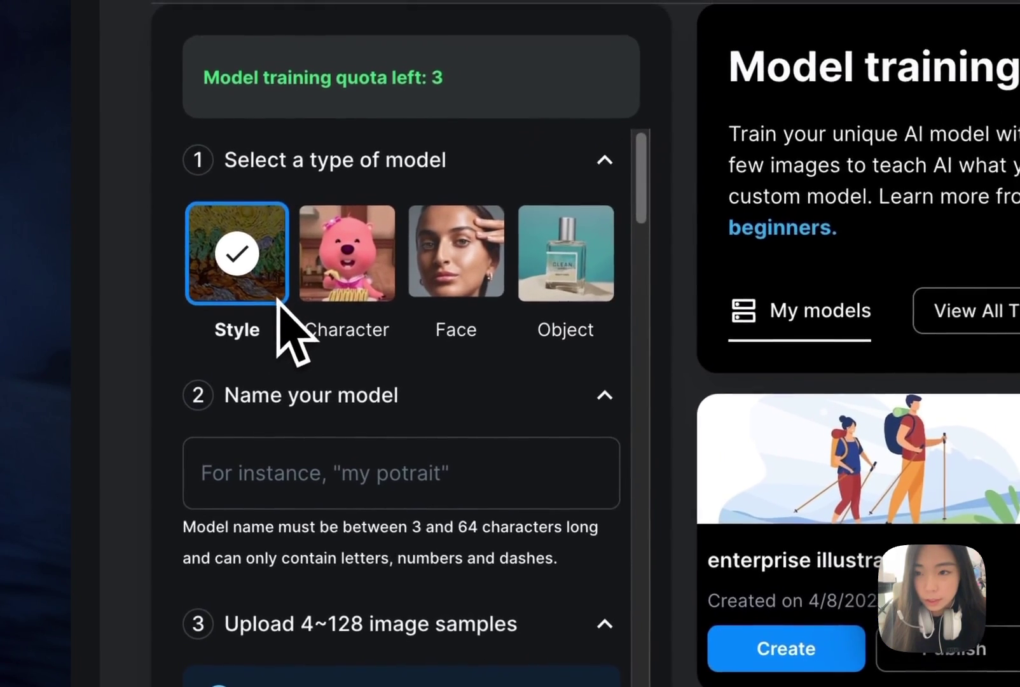
click(296, 456)
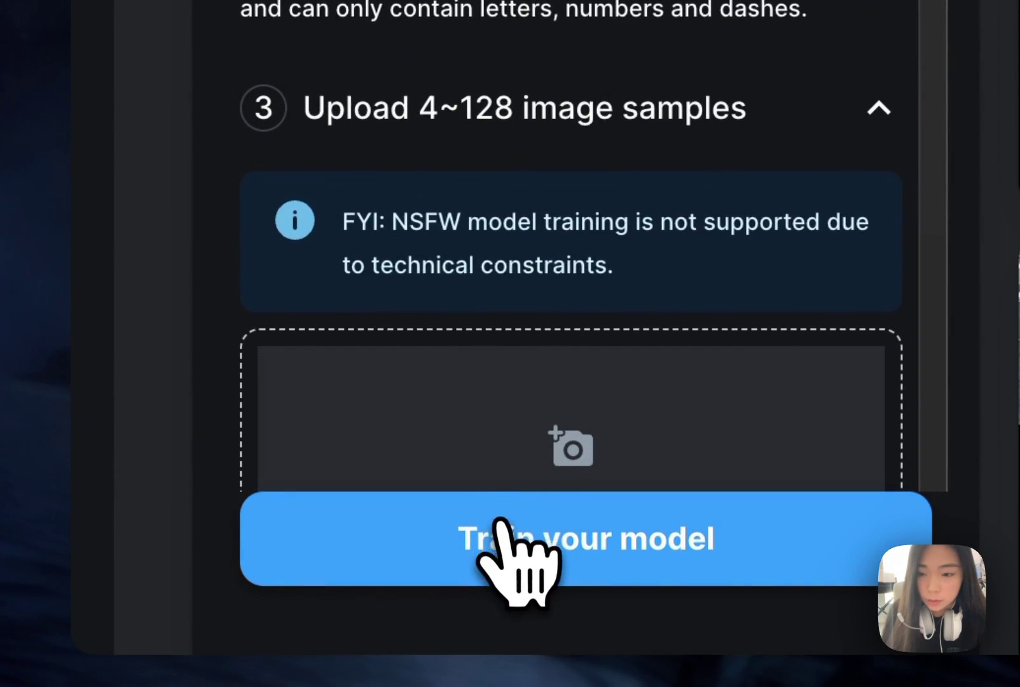
click(792, 560)
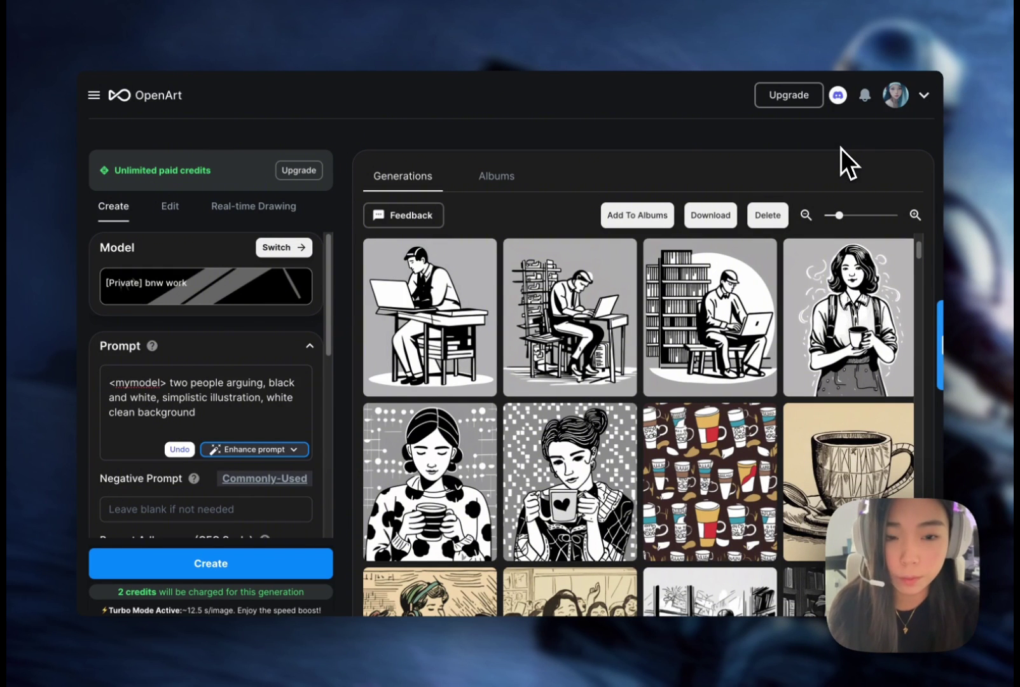
- Open the details of the bnw work coffee mug sketch in the generations gallery
click(807, 440)
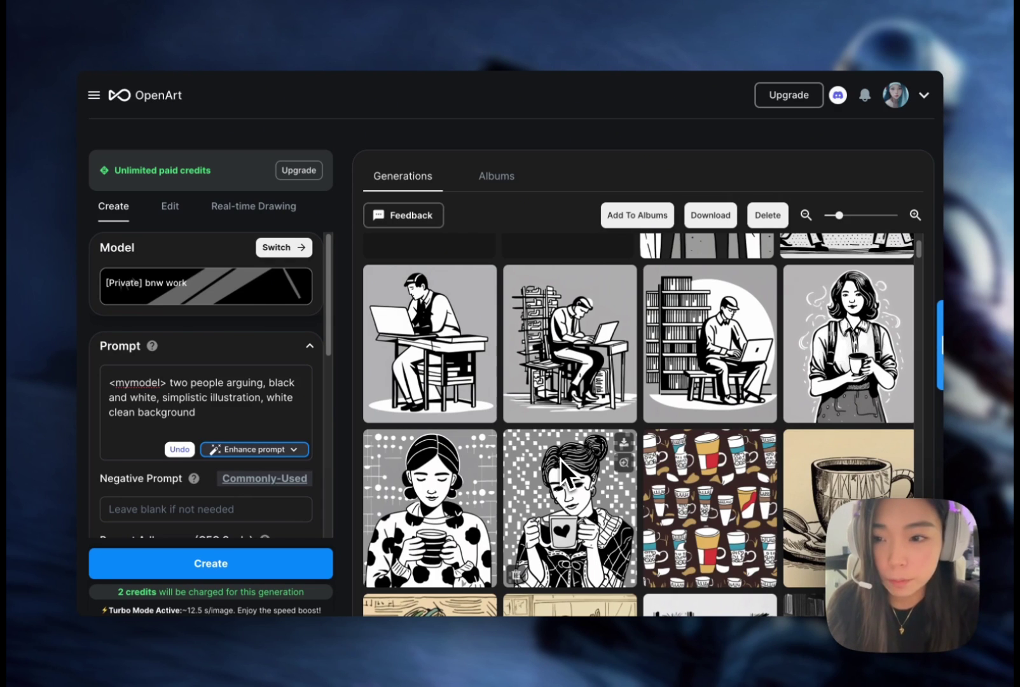
- Highlight the prompt's style description and 'two people arguing' subject, then show the girl-with-mug image
scroll(219, 411, down, 1)
scroll(216, 411, up, 1)
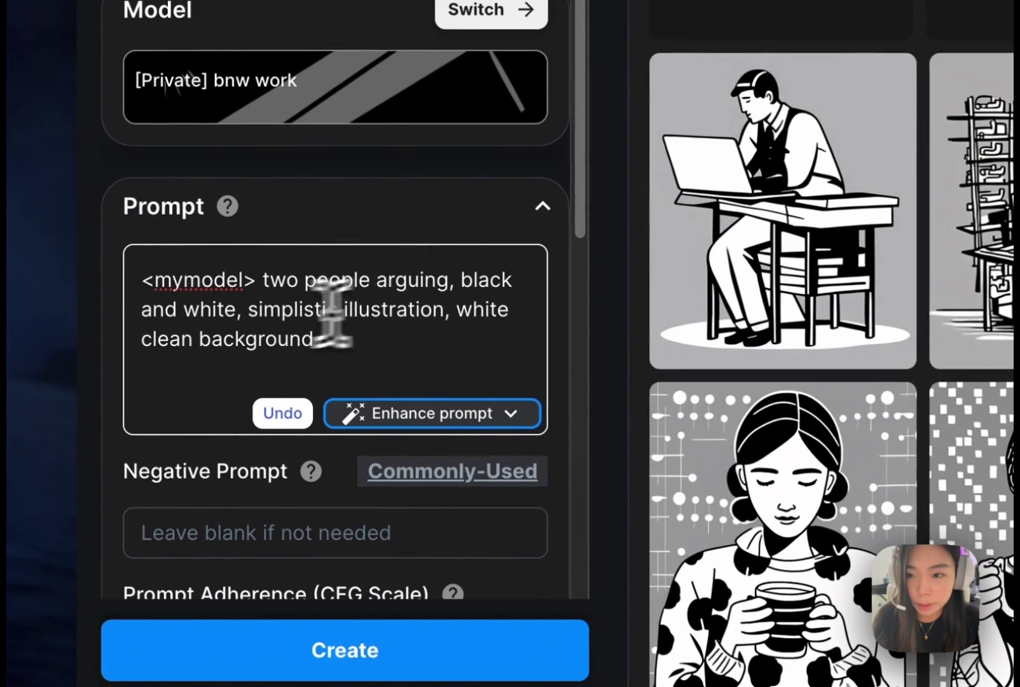
drag(462, 280, 497, 332)
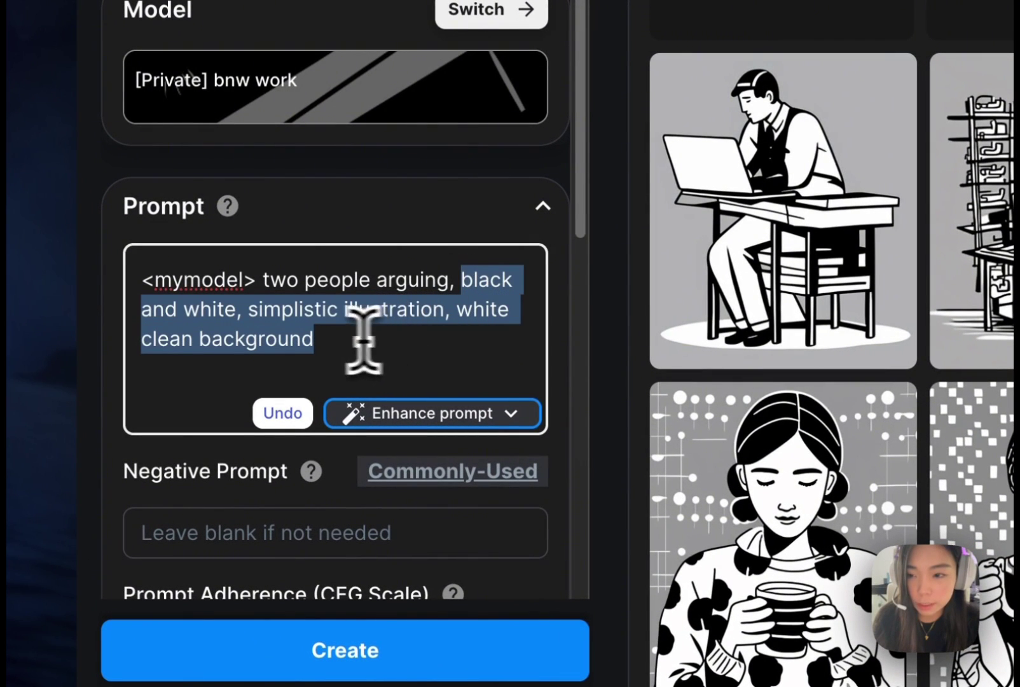
click(471, 338)
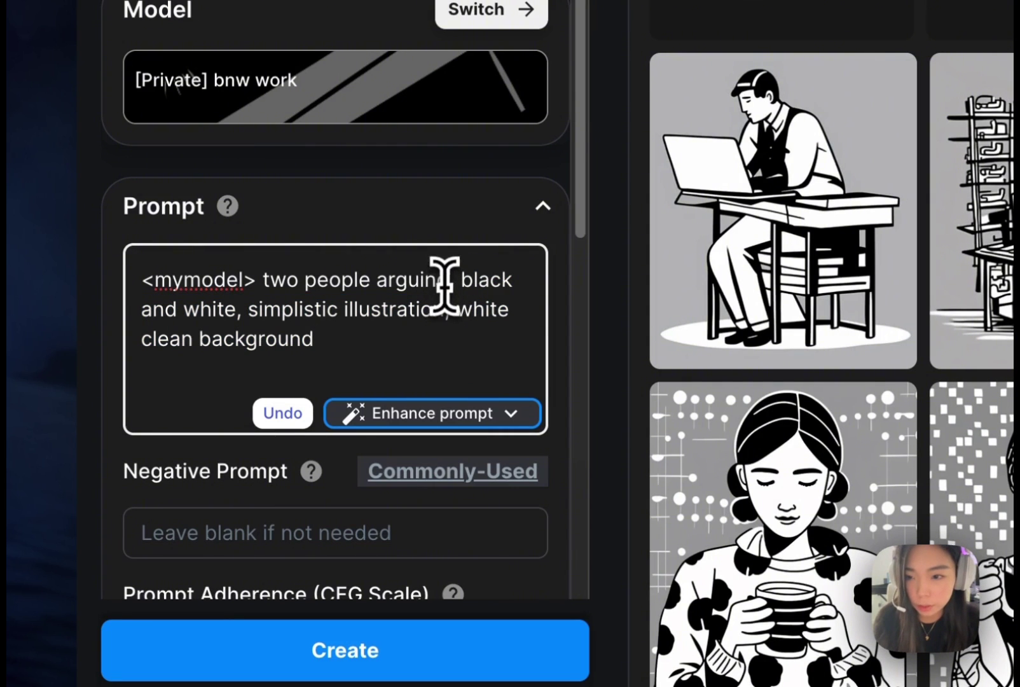
drag(448, 282, 260, 286)
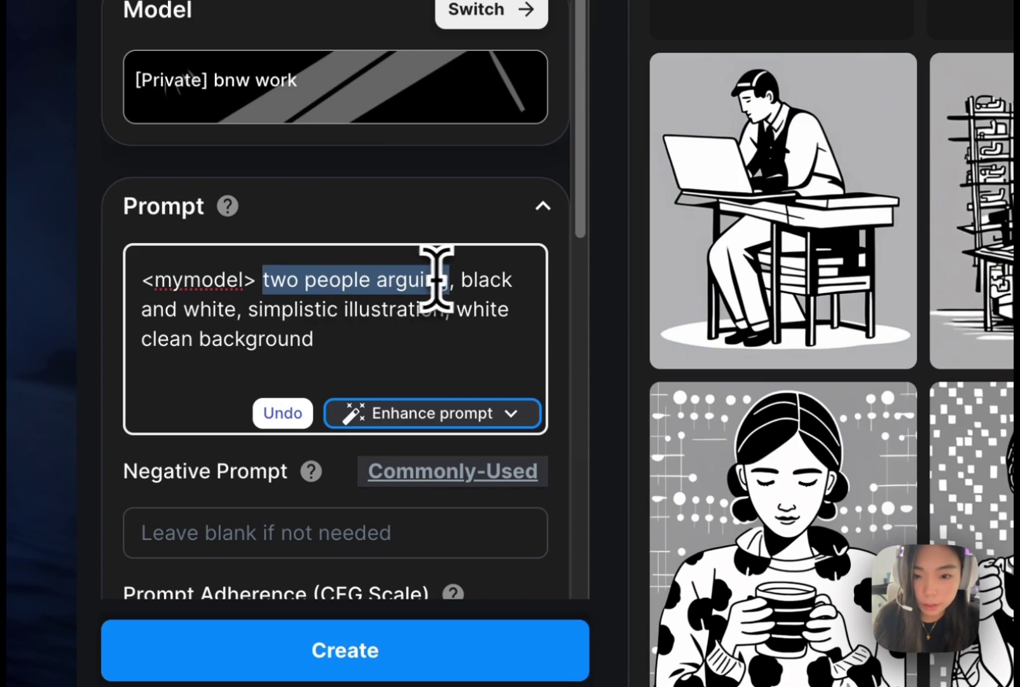
click(990, 408)
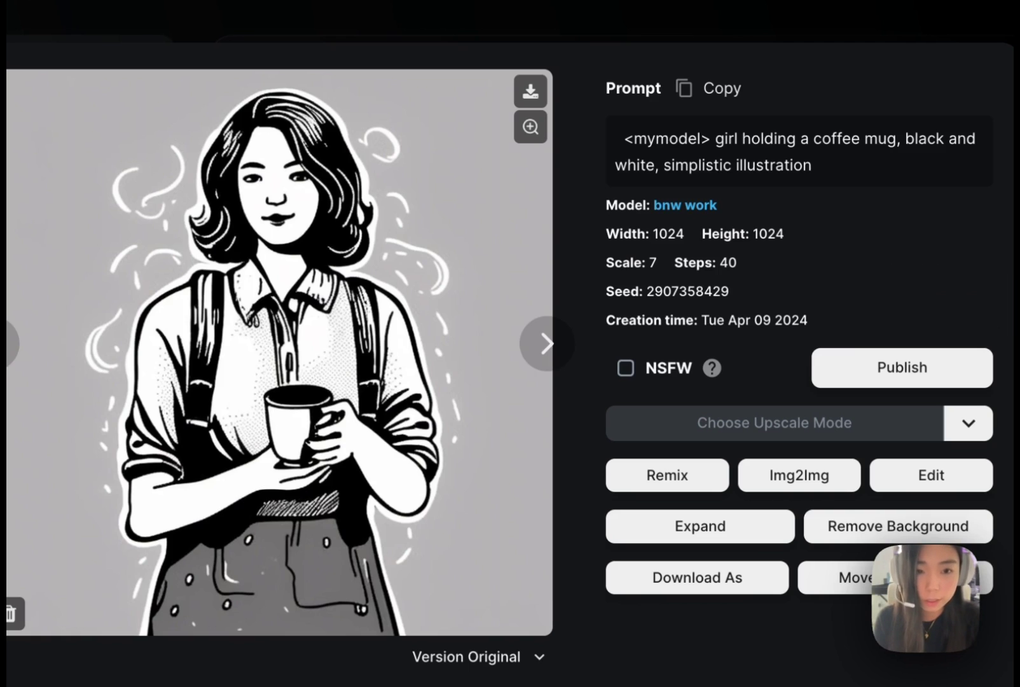
- Browse the generated images: laptop man, two people arguing, and the coworking illustrations
click(12, 347)
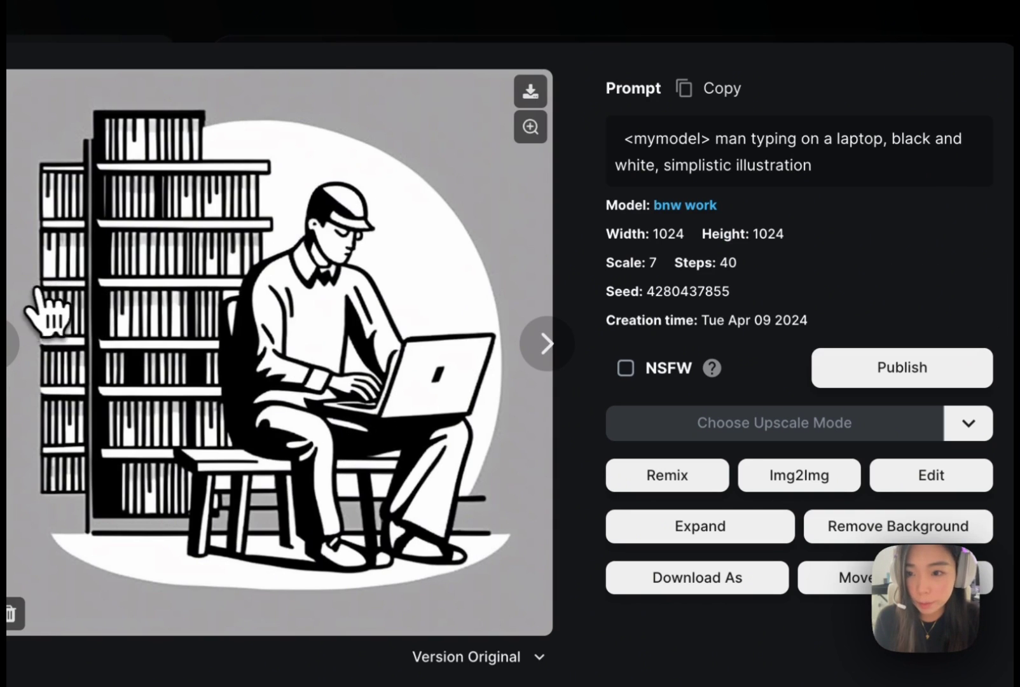
click(13, 353)
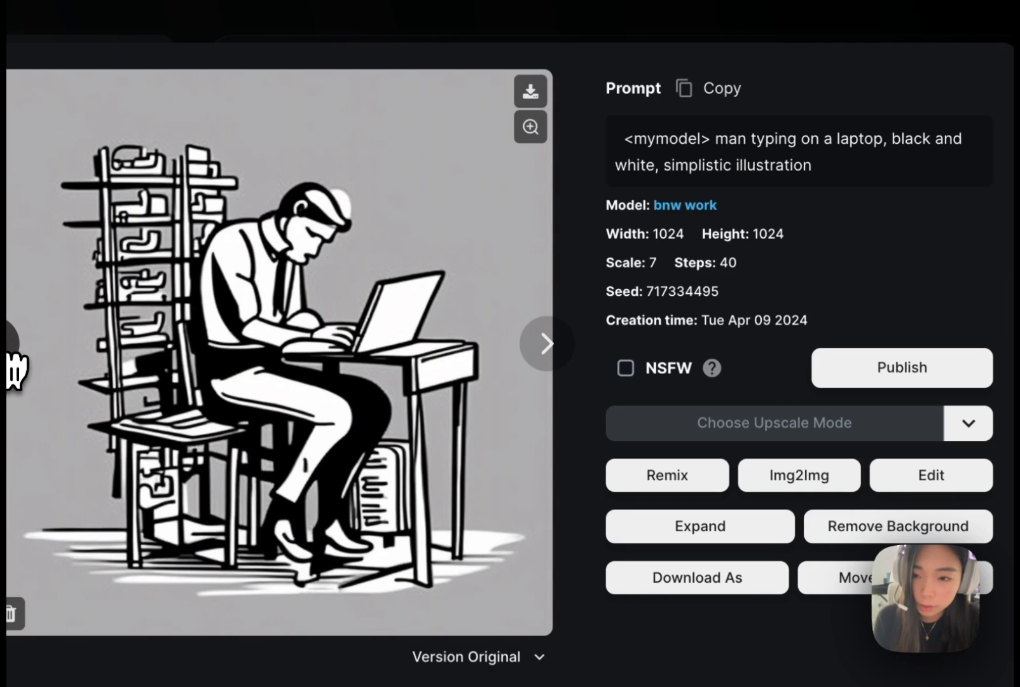
click(15, 360)
click(14, 360)
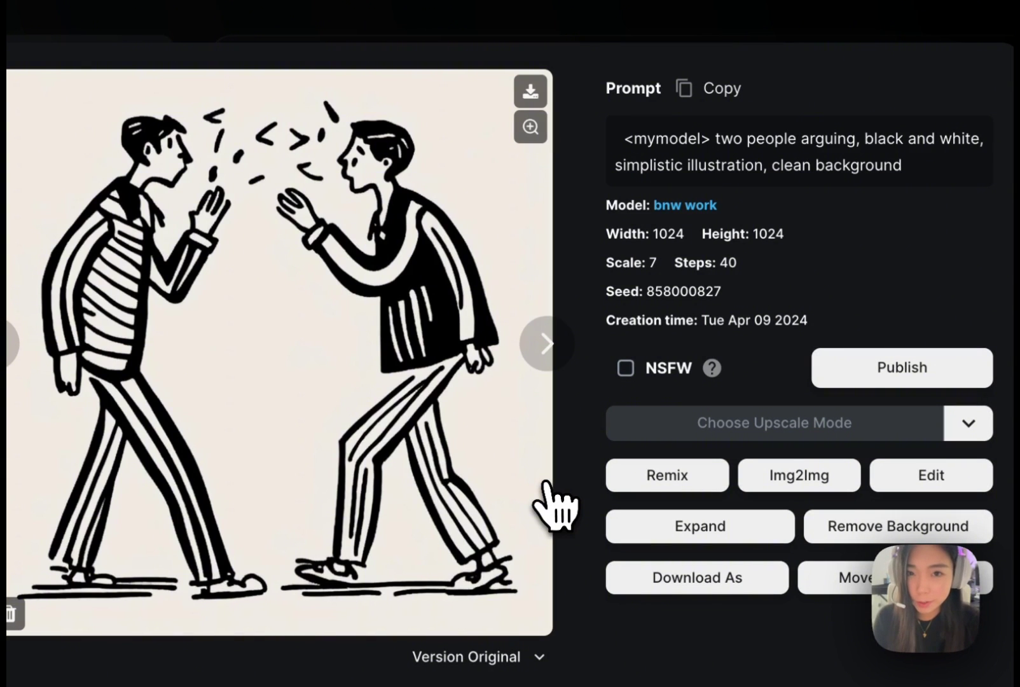
click(15, 366)
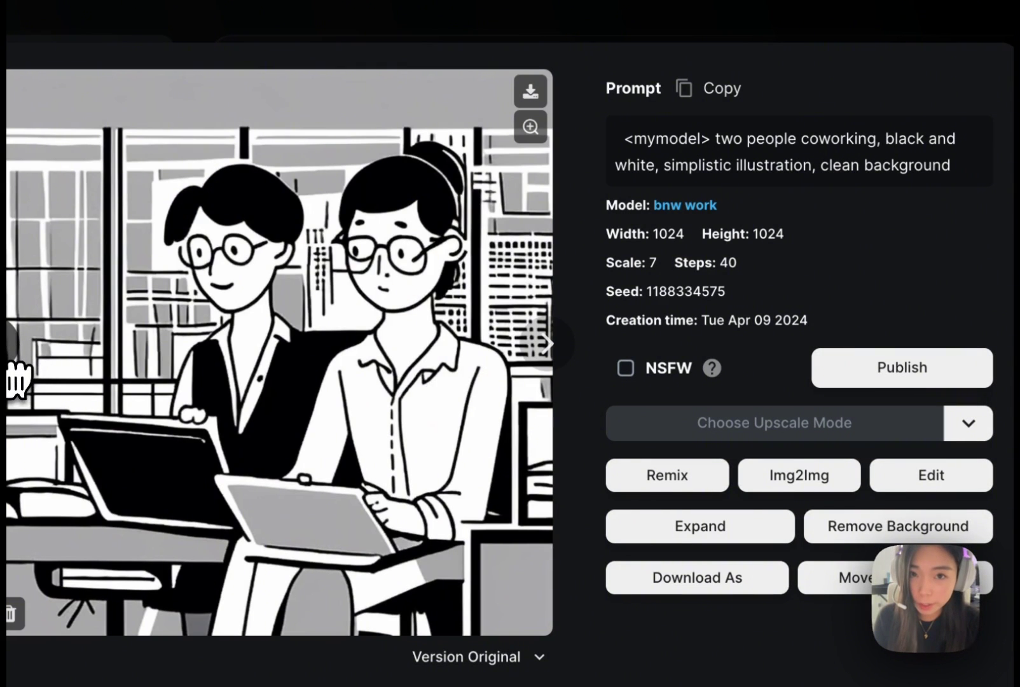
click(16, 365)
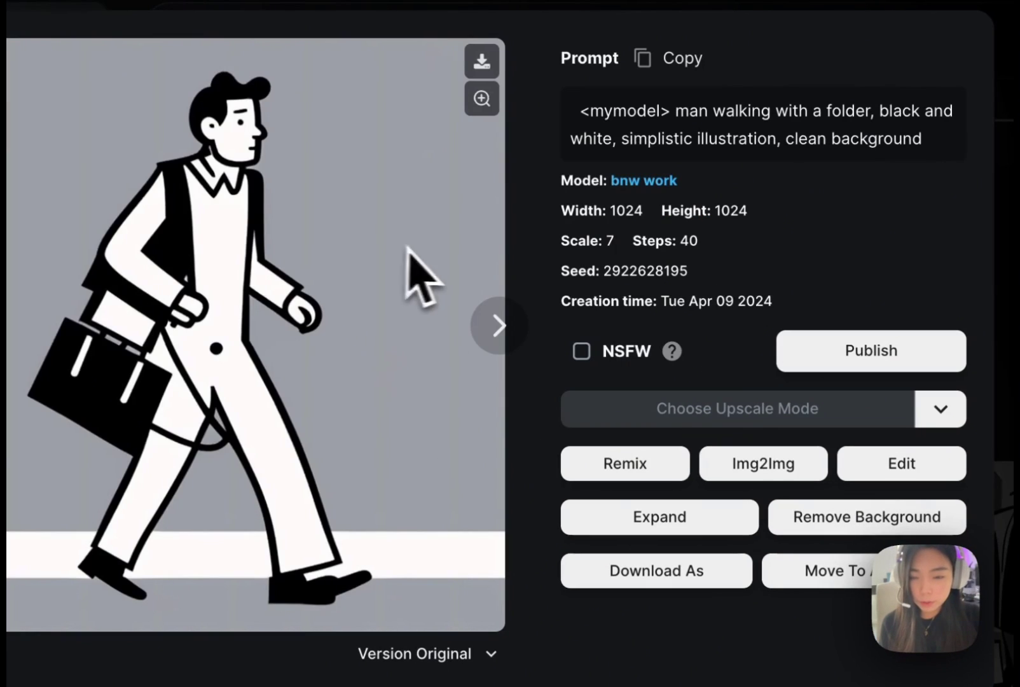
click(488, 338)
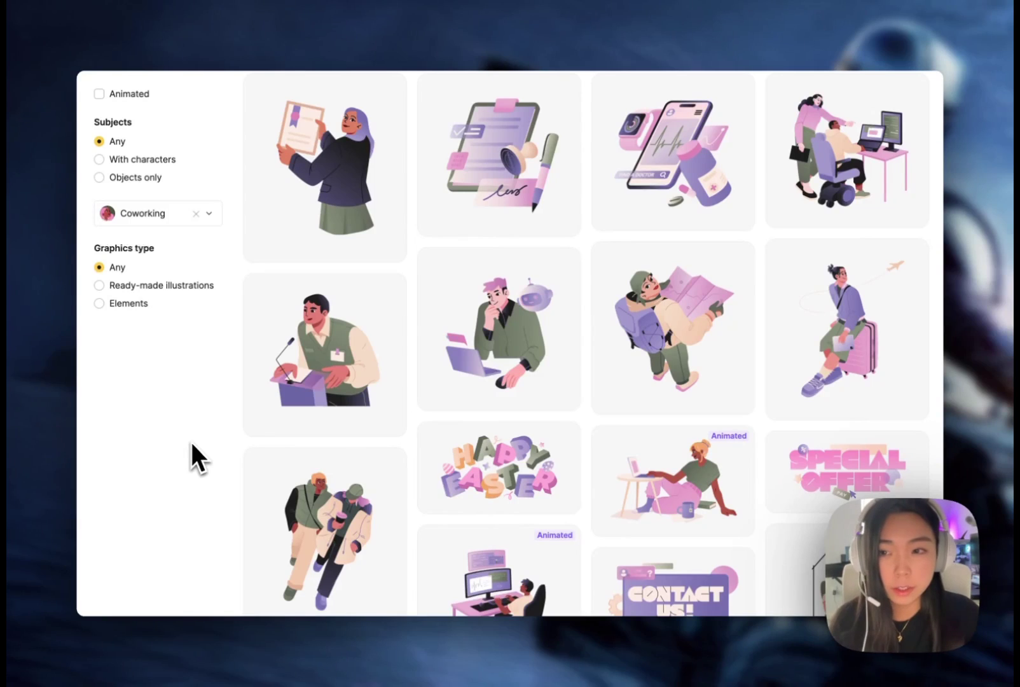
- Scroll the generations grid while the four new cozy-work images finish generating
scroll(192, 443, down, 5)
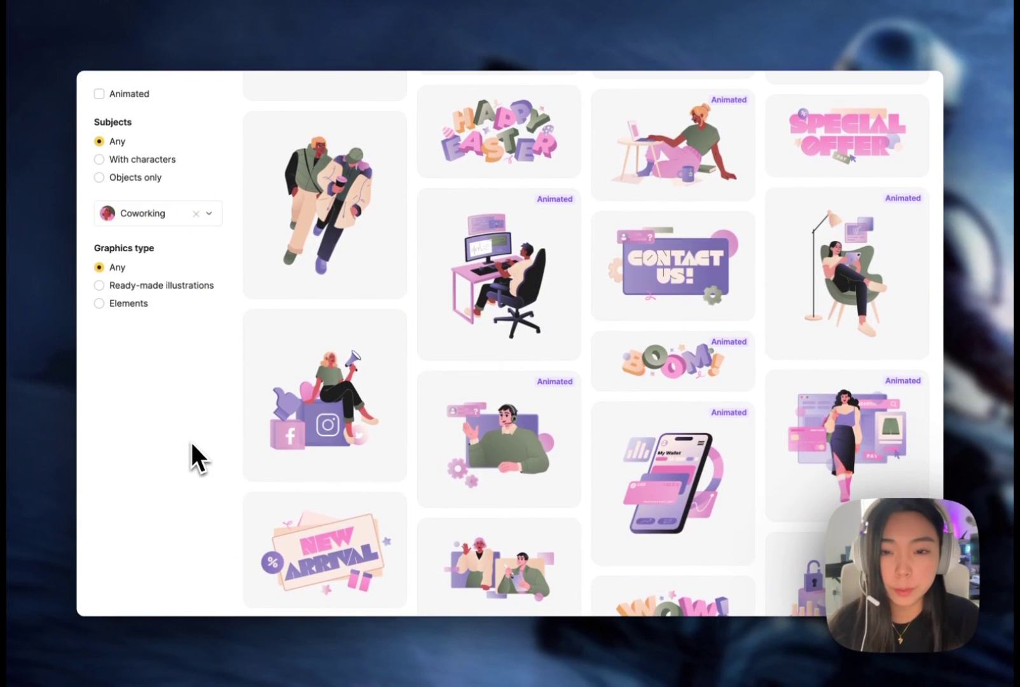
scroll(191, 443, down, 2)
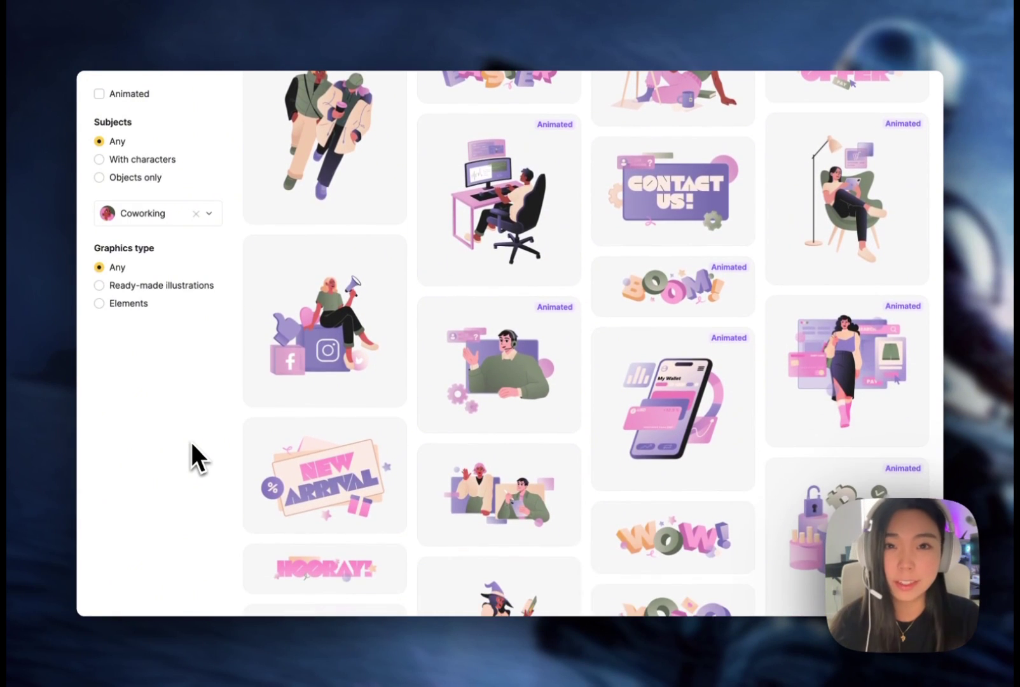
scroll(192, 442, down, 3)
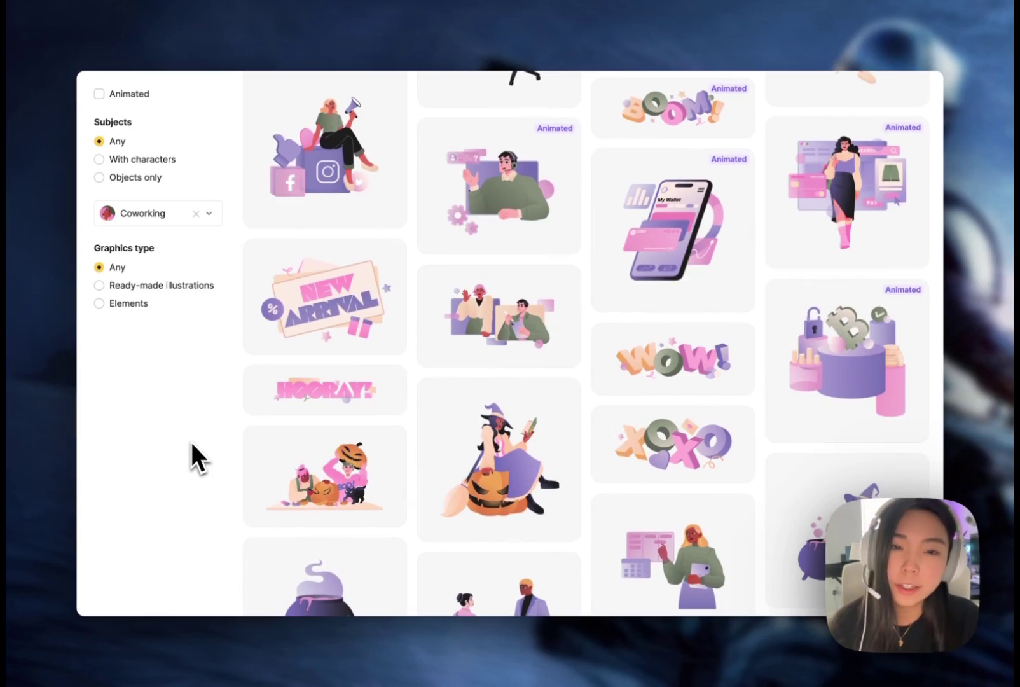
scroll(192, 443, down, 5)
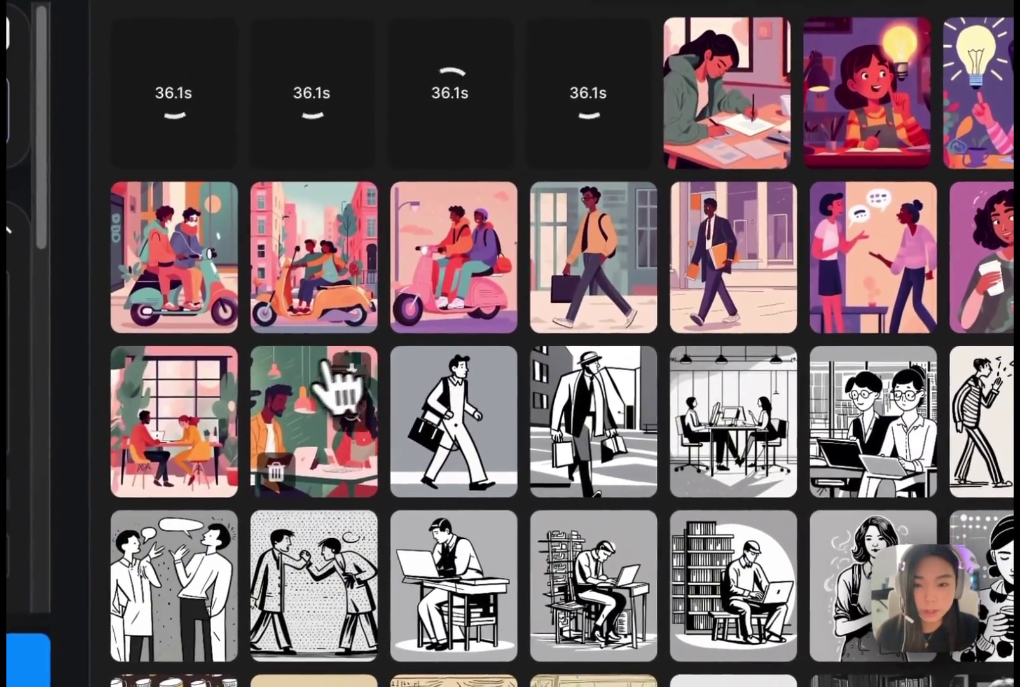
- Open the coworking illustration and step back through earlier generations to the light-bulb girl images
click(337, 382)
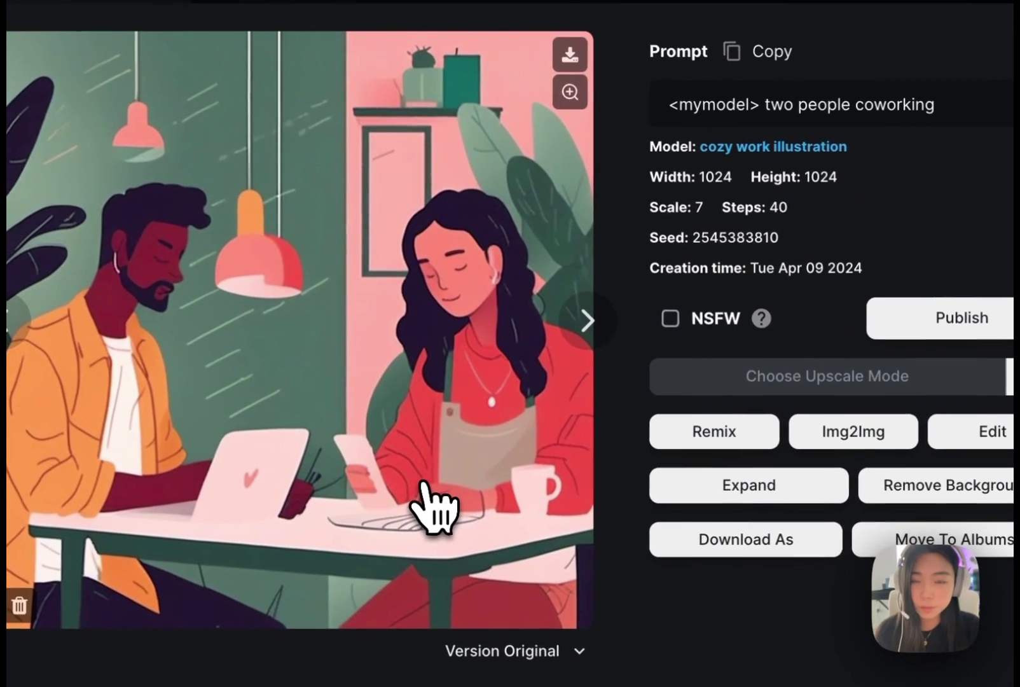
click(16, 318)
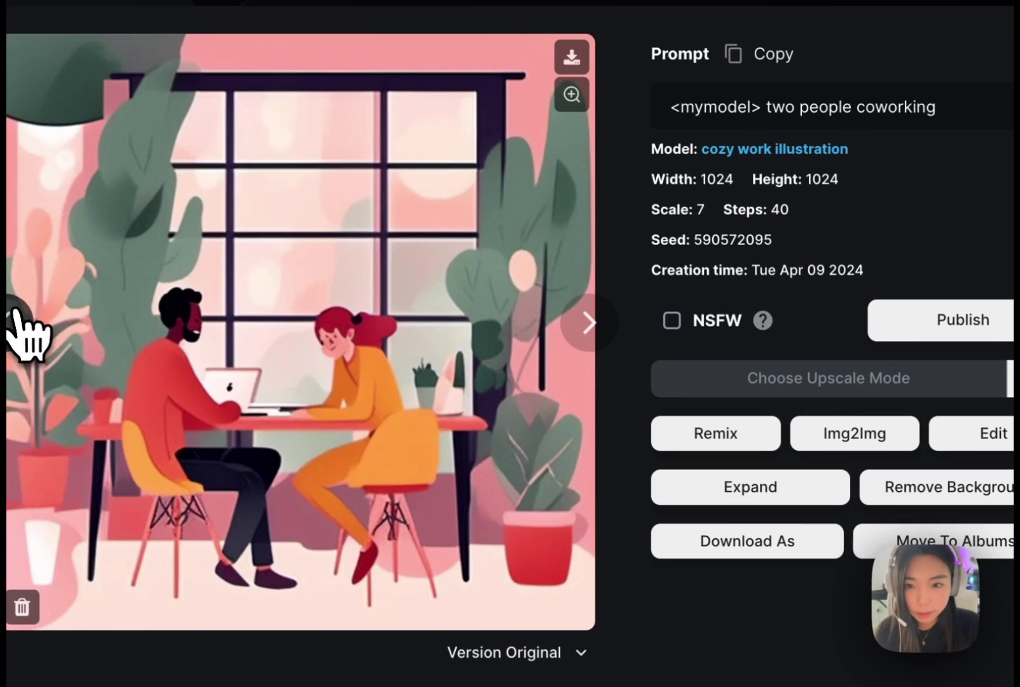
click(16, 322)
click(19, 318)
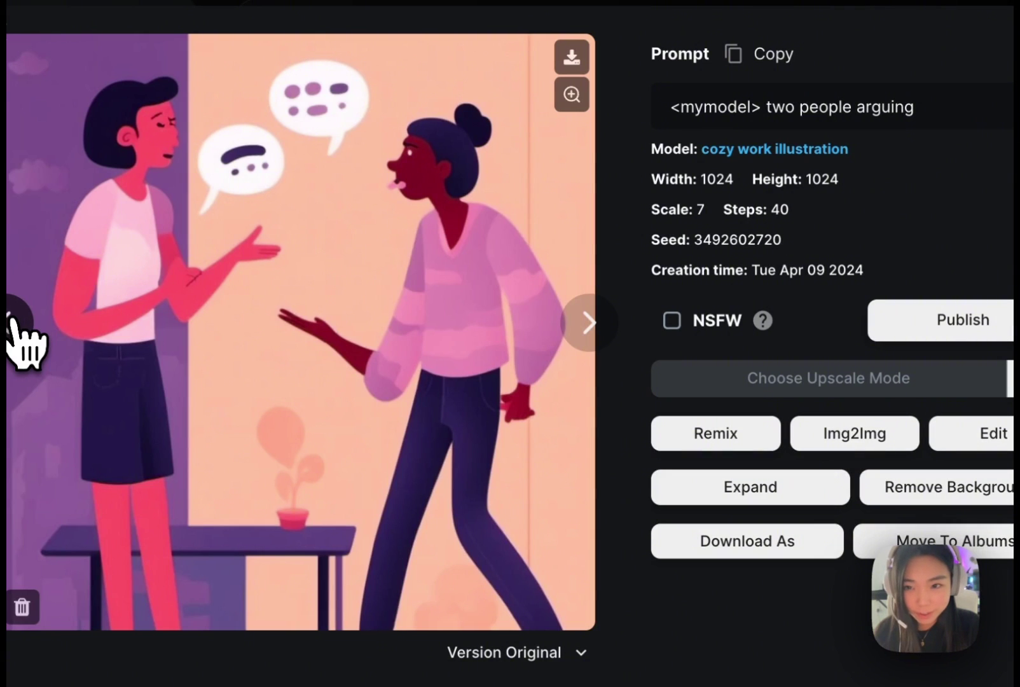
click(16, 318)
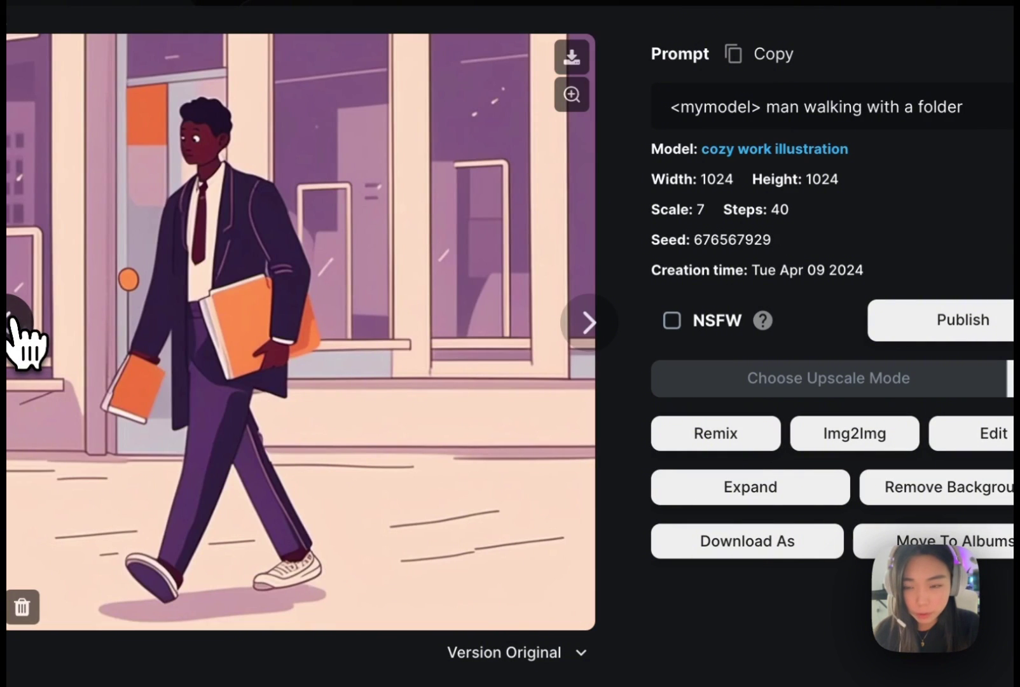
click(16, 328)
click(16, 328)
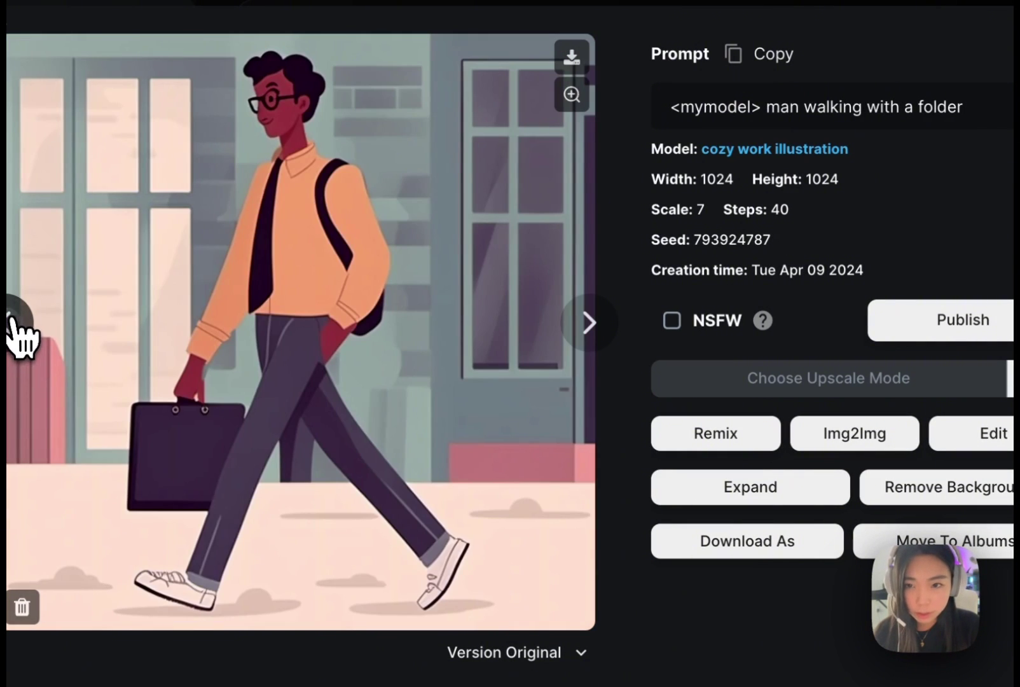
click(16, 328)
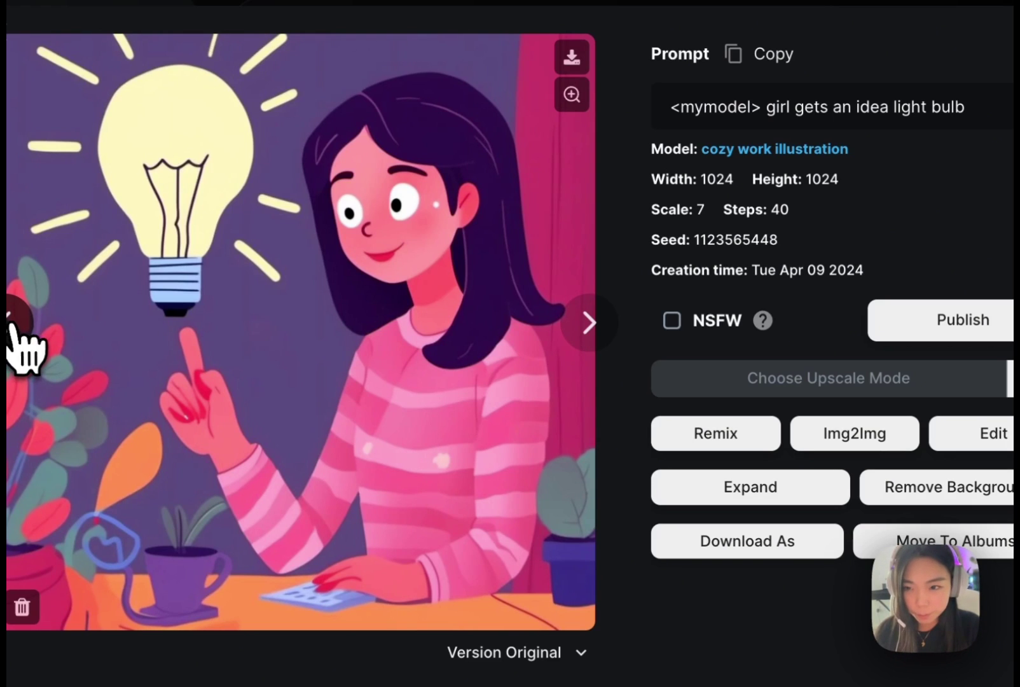
click(13, 326)
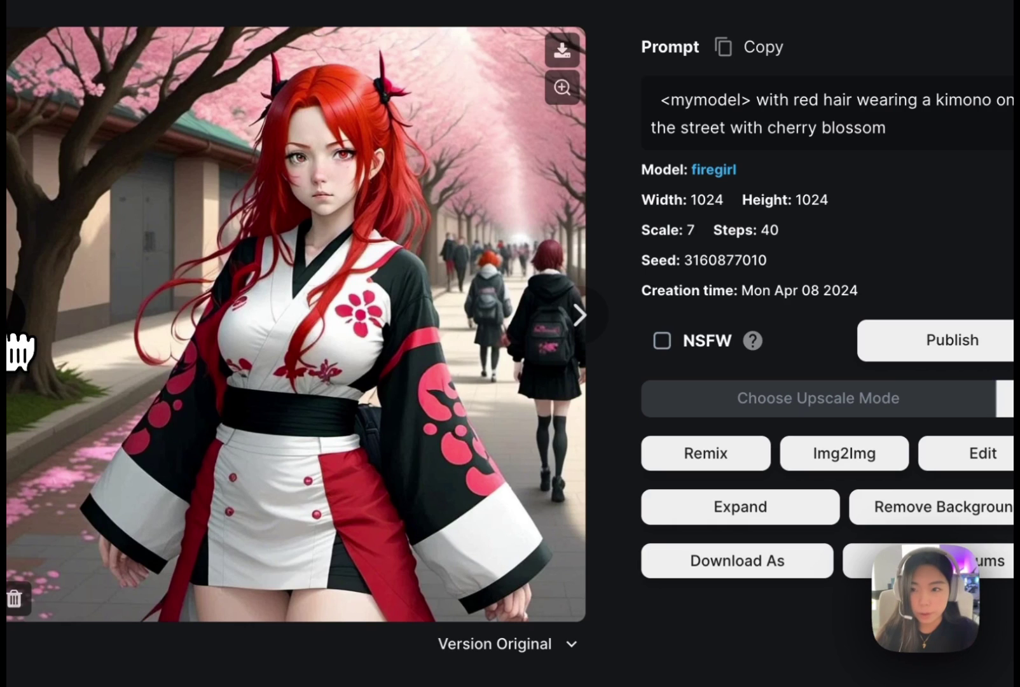
- Step back to the red-kimono and red-haired guitar-playing firegirl images
click(13, 312)
click(14, 312)
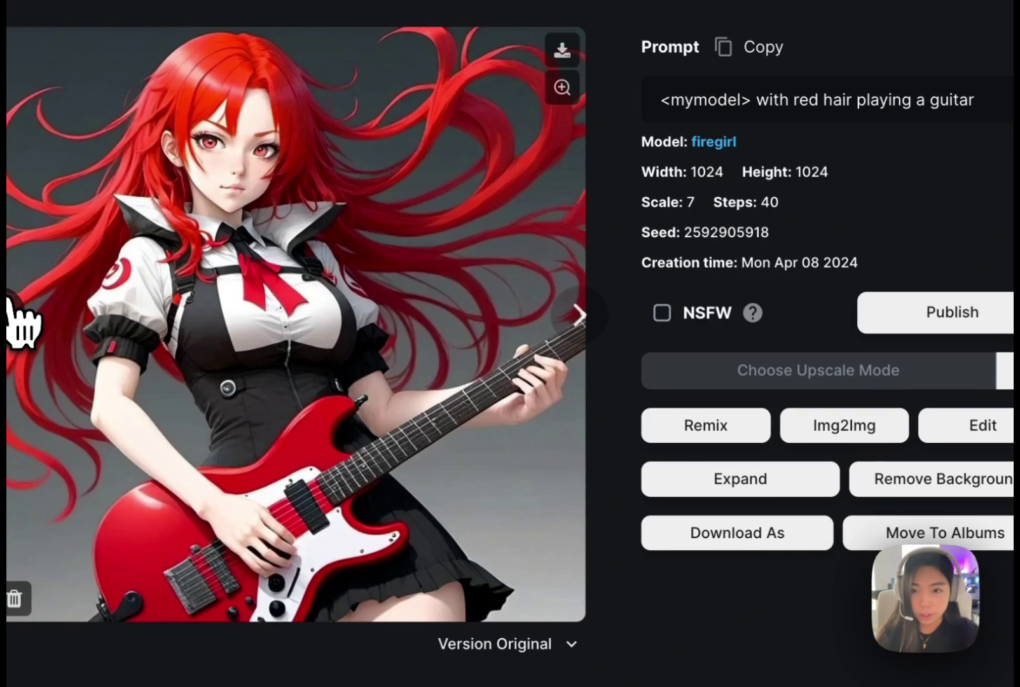
click(13, 311)
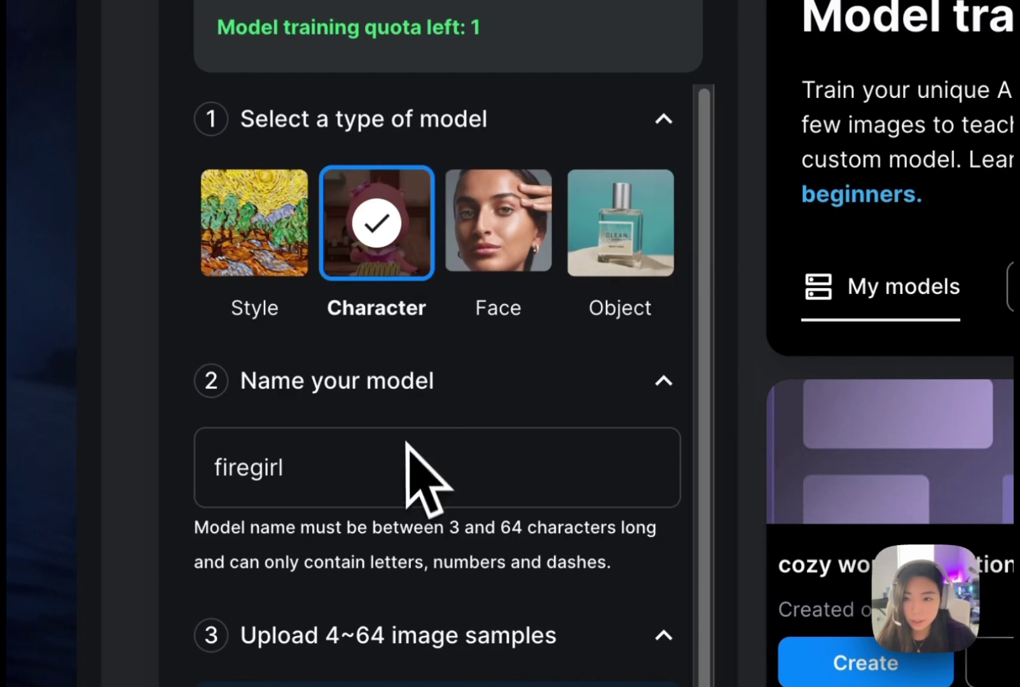
- Edit the model name and drag the eight red-haired character samples into the upload zone
click(348, 469)
scroll(376, 467, down, 8)
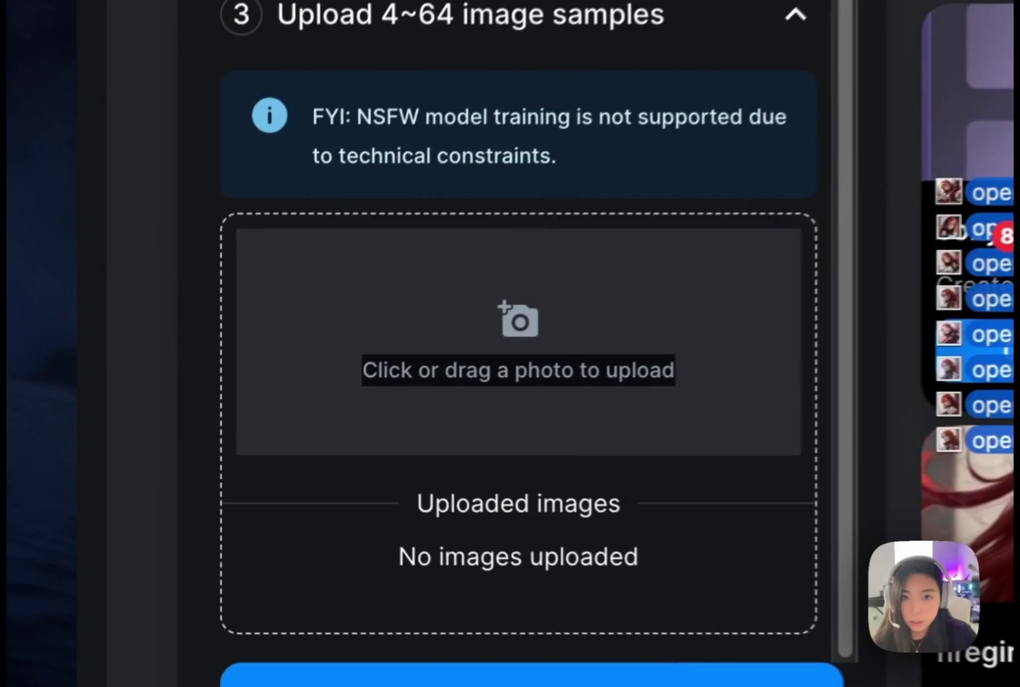
drag(957, 205, 719, 311)
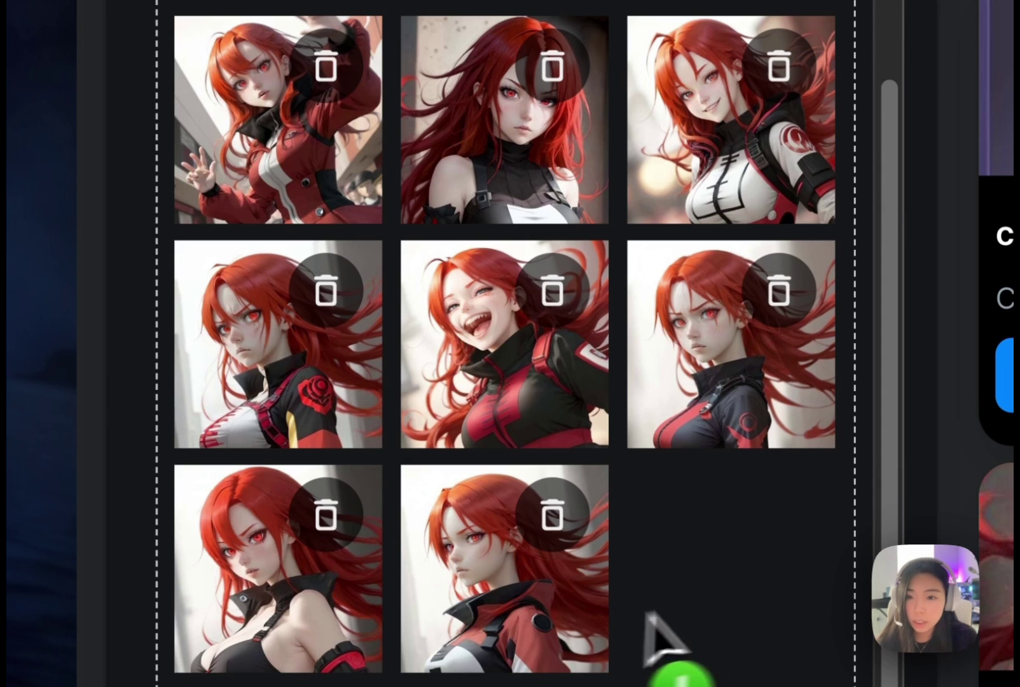
drag(645, 615, 388, 299)
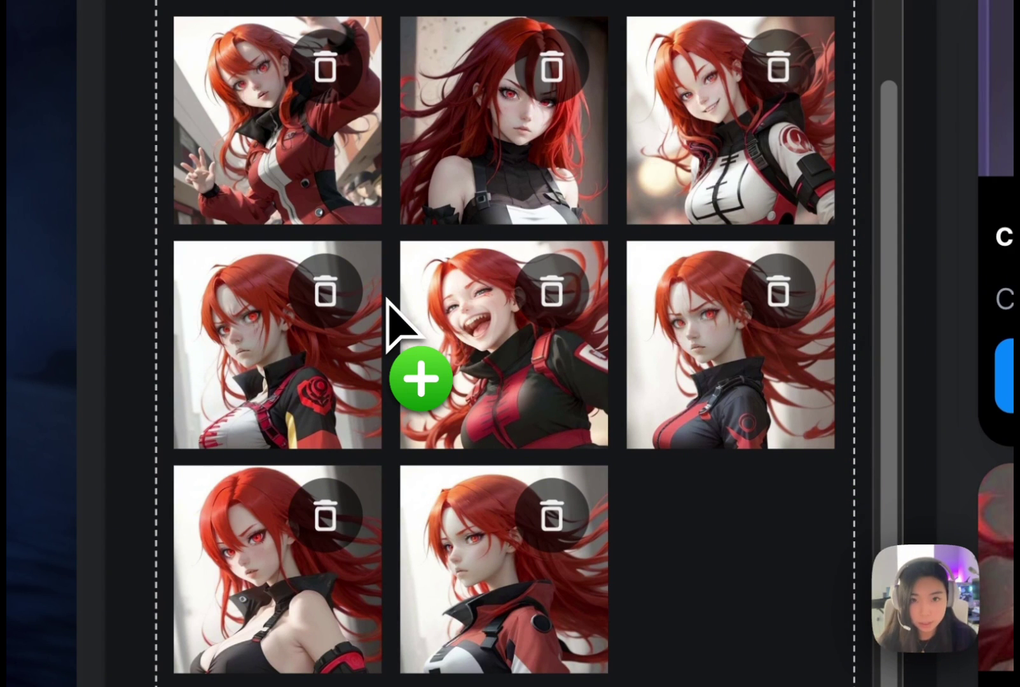
drag(387, 299, 697, 582)
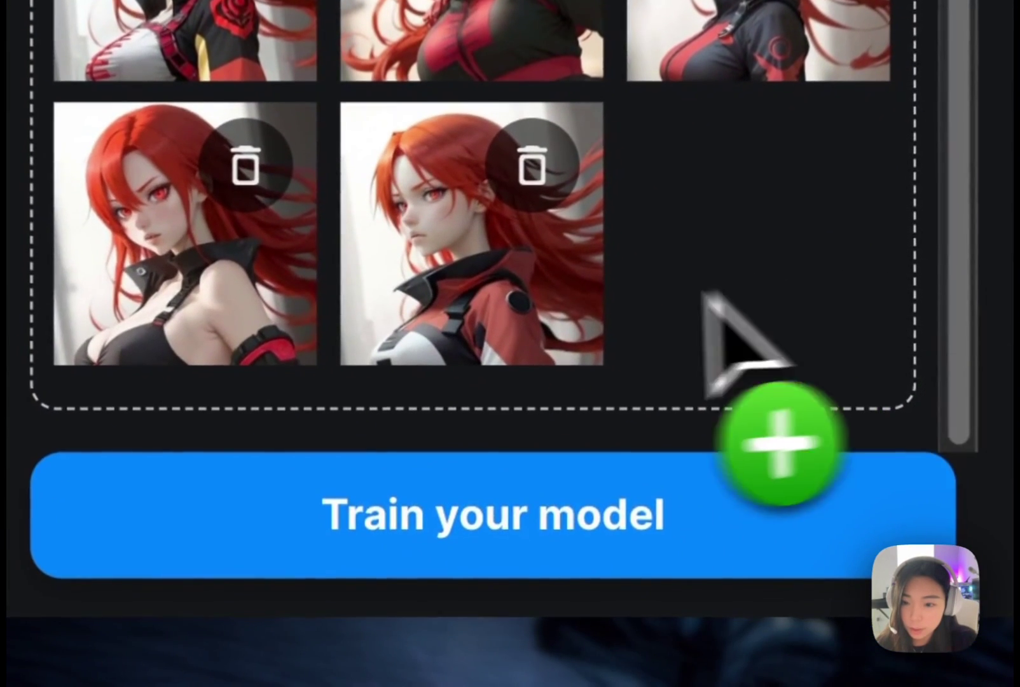
drag(703, 294, 730, 508)
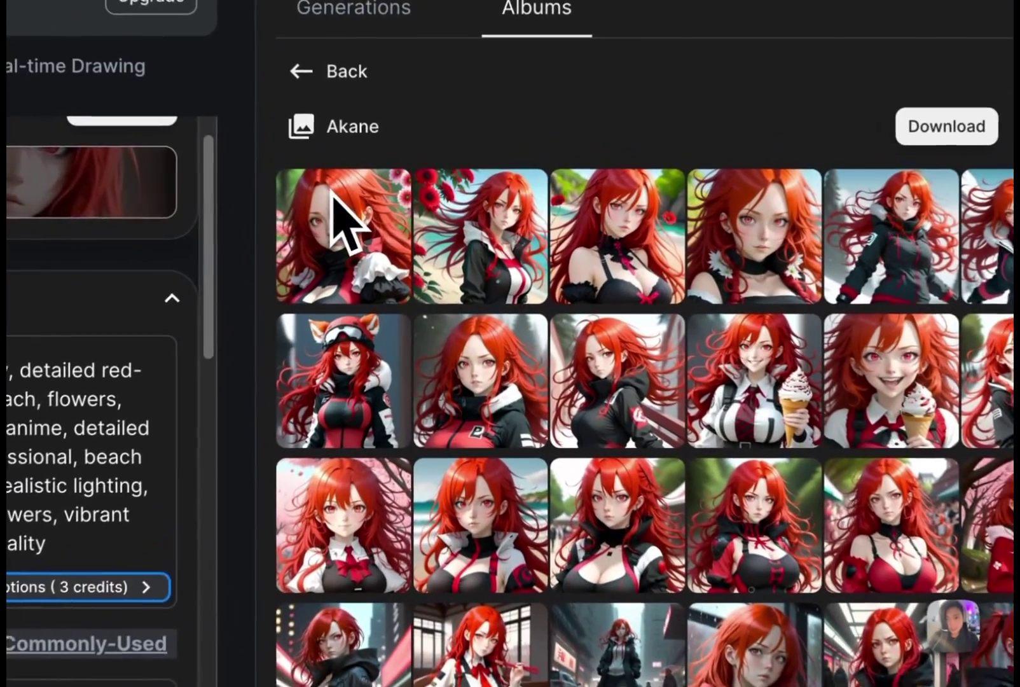
- Open the first album image and flip through to the firegirl girl in a red-and-black jacket
click(329, 190)
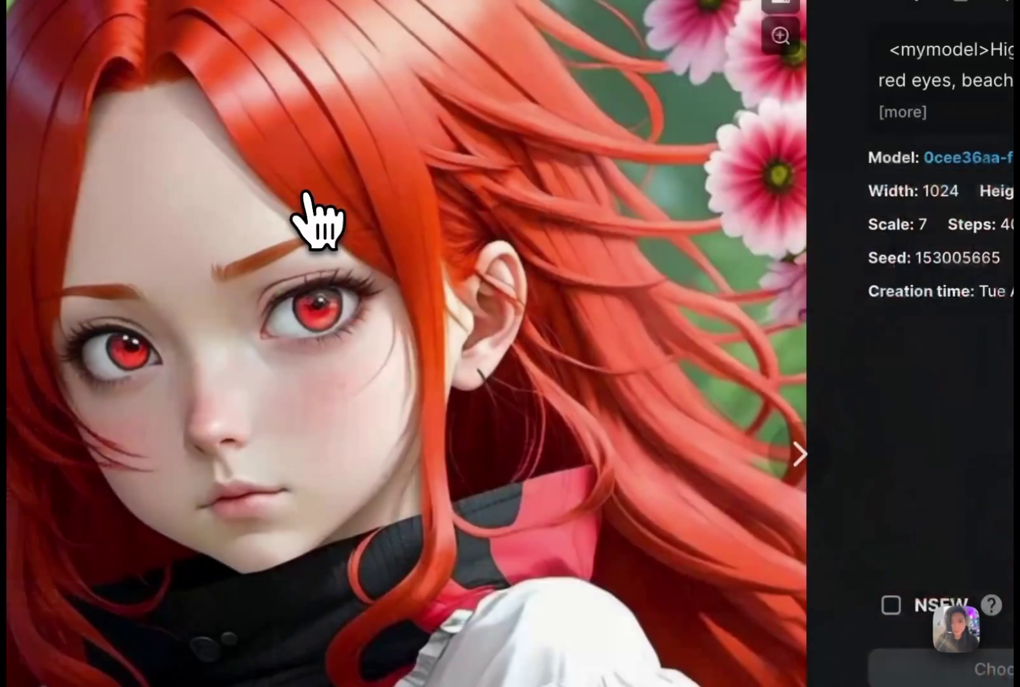
click(800, 454)
click(800, 453)
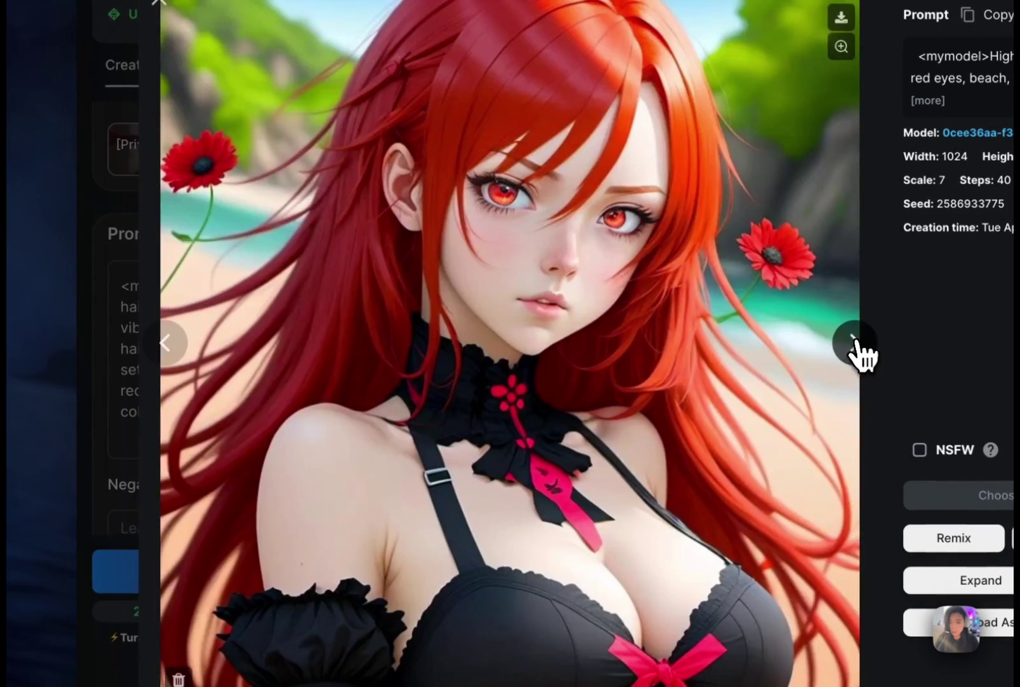
click(855, 342)
click(856, 342)
click(855, 342)
click(854, 342)
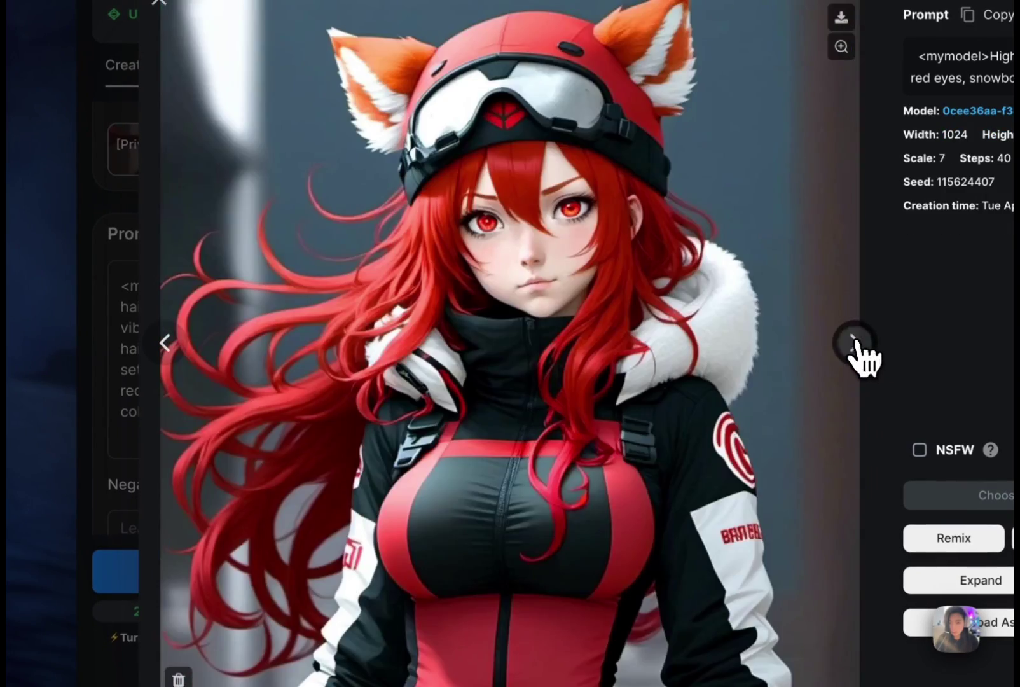
click(854, 342)
click(855, 341)
click(854, 342)
click(855, 342)
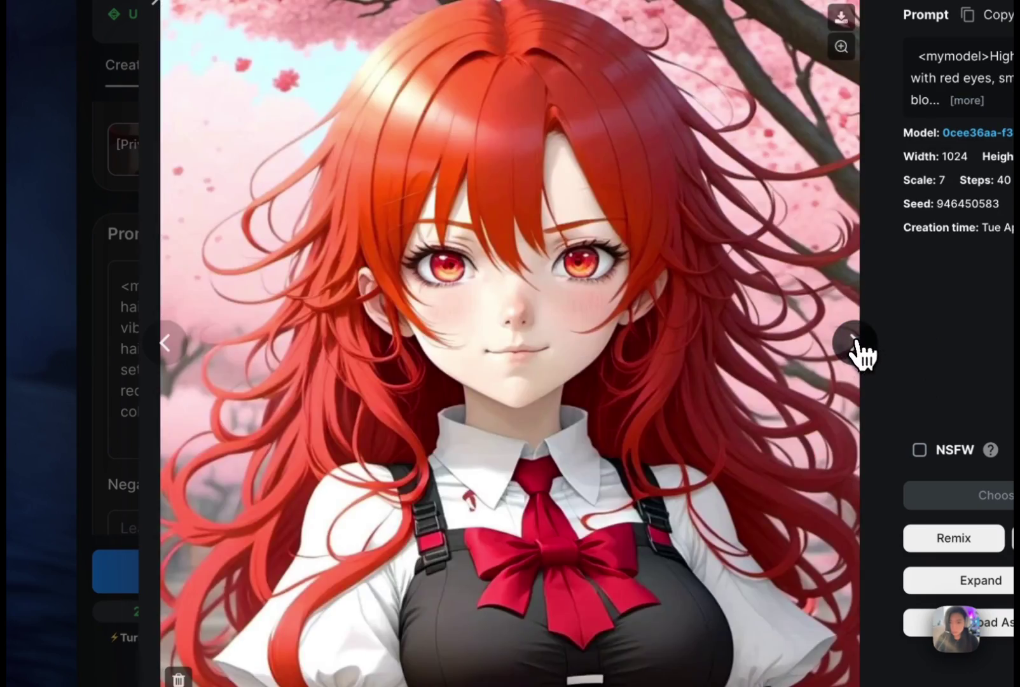
click(855, 342)
click(854, 342)
click(854, 342)
click(855, 342)
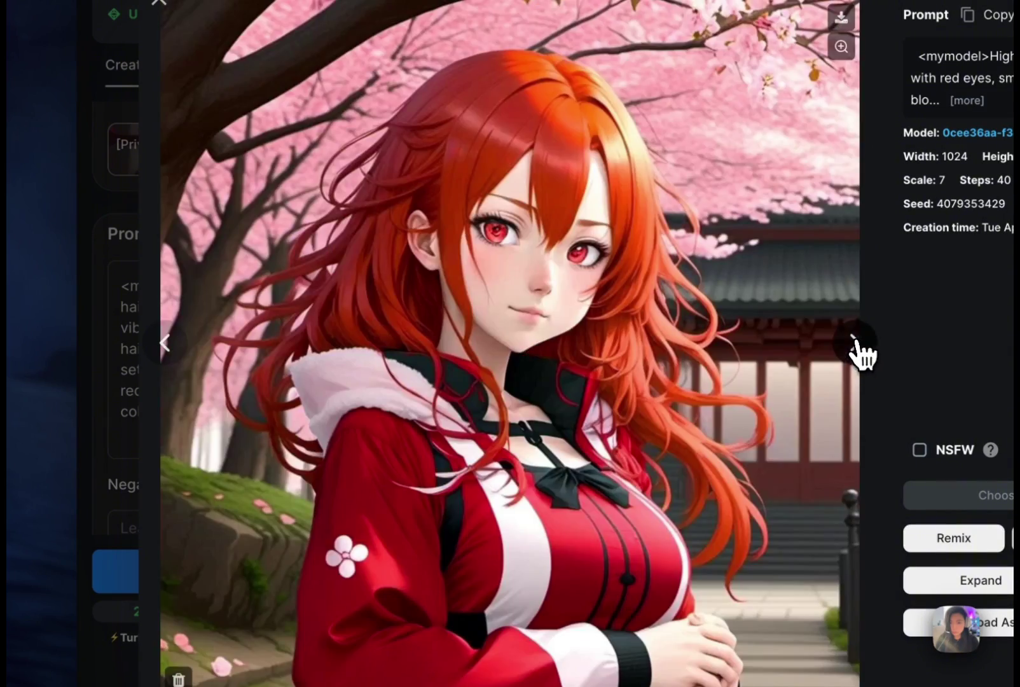
click(854, 342)
click(855, 343)
click(854, 342)
click(854, 342)
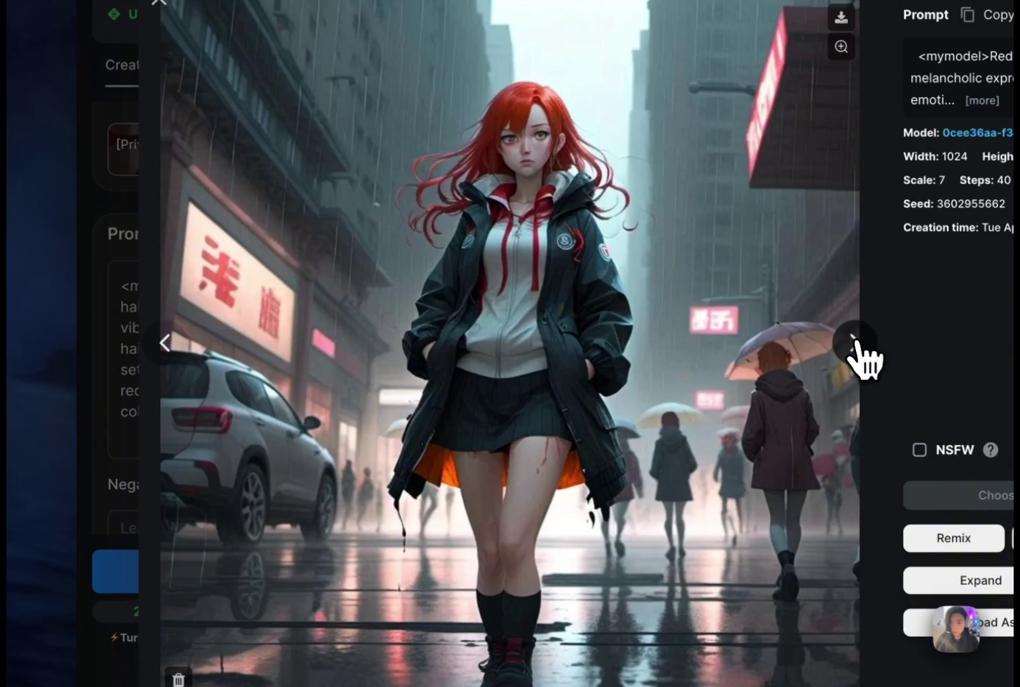
click(855, 342)
click(855, 342)
click(854, 342)
click(855, 342)
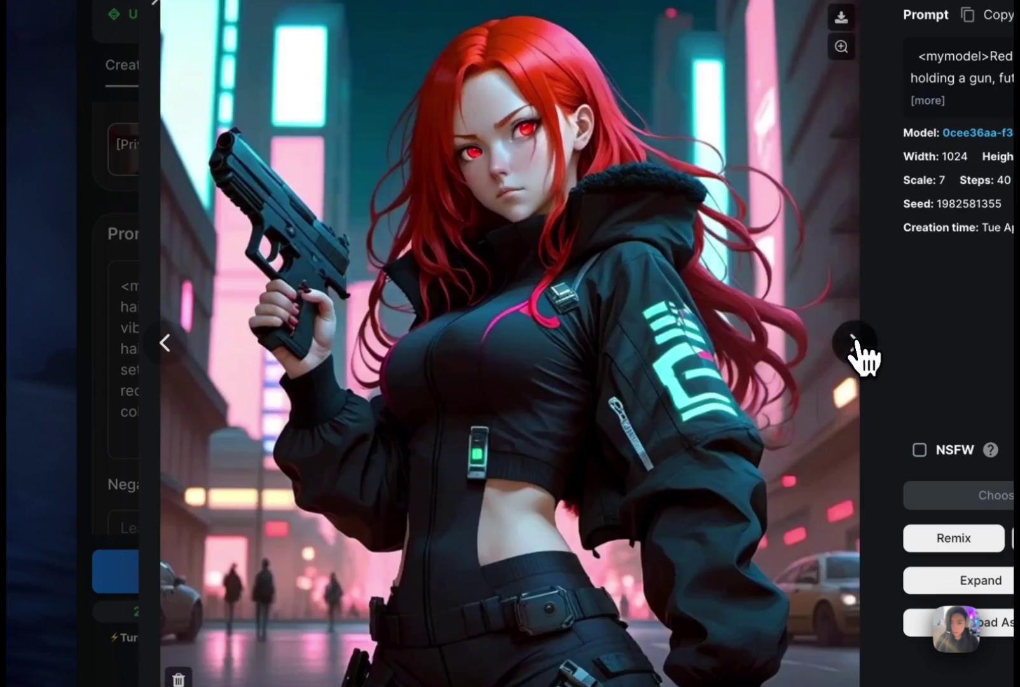
click(854, 342)
click(855, 342)
click(854, 342)
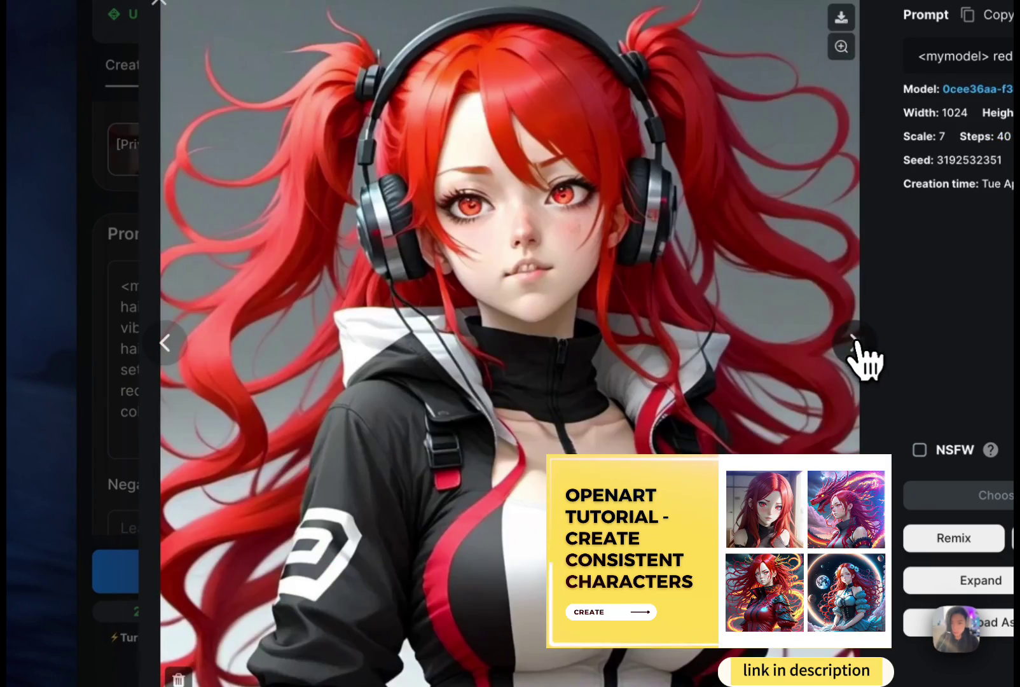
click(854, 342)
click(854, 342)
click(855, 342)
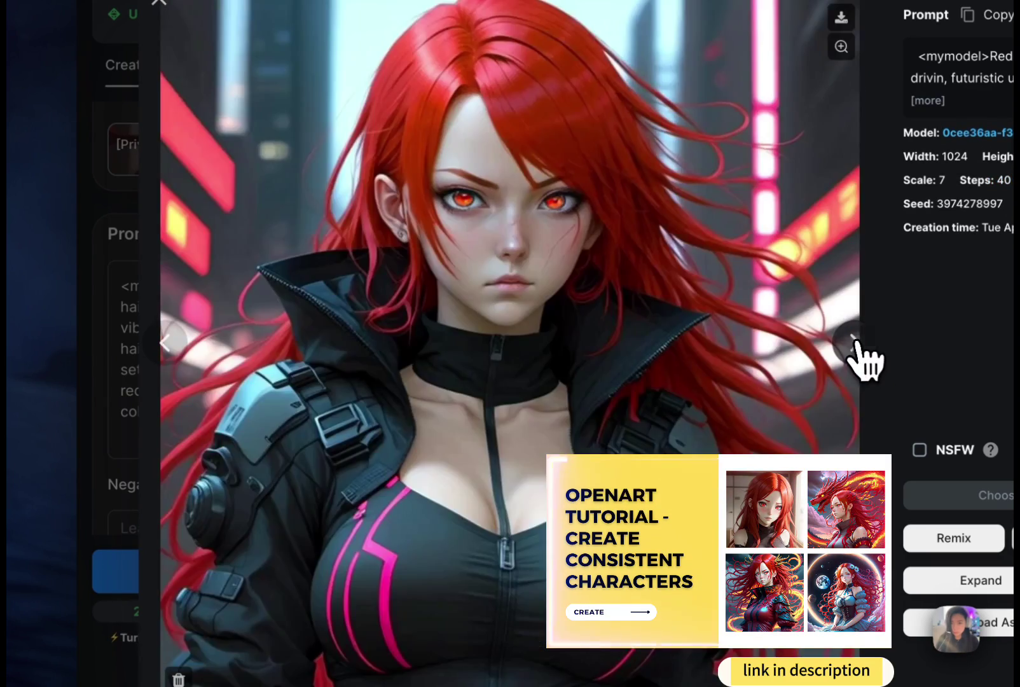
click(854, 341)
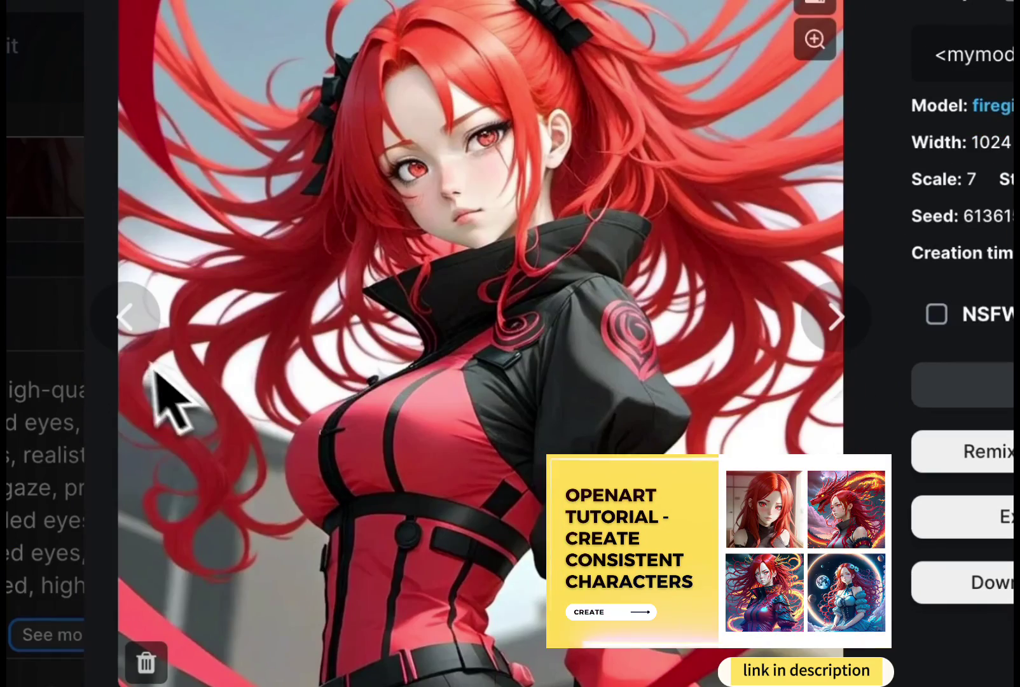